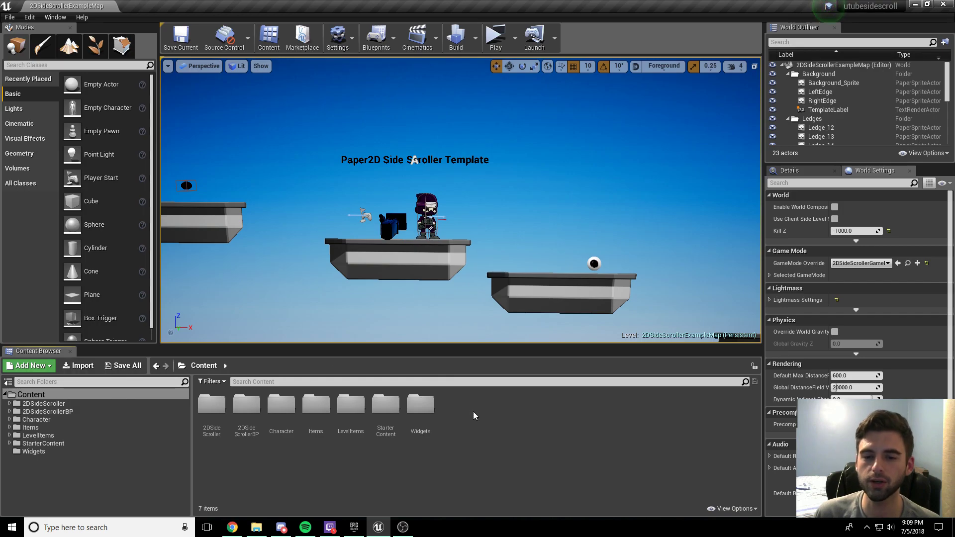
Open the Sprites folder inside LevelItems > Floors in the project content
right_click(457, 410)
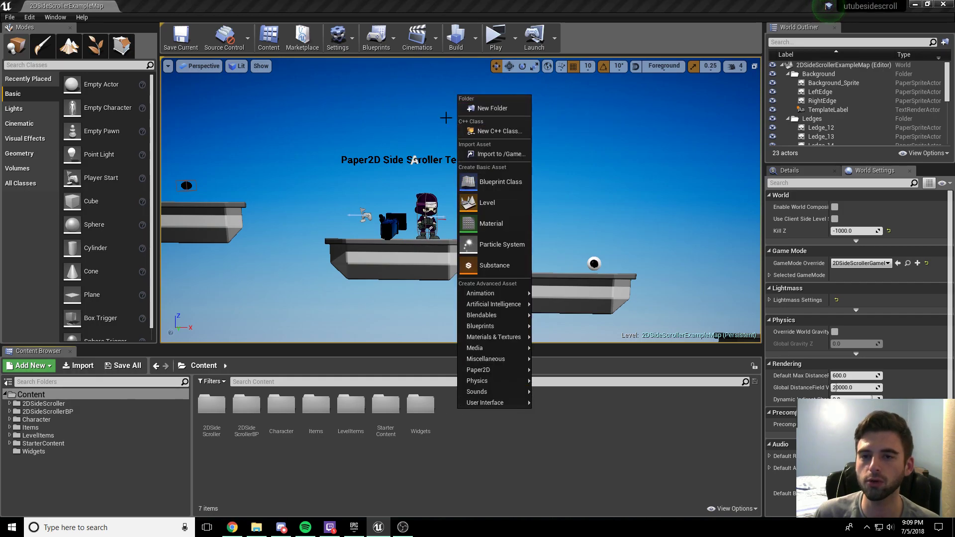
left_click(443, 474)
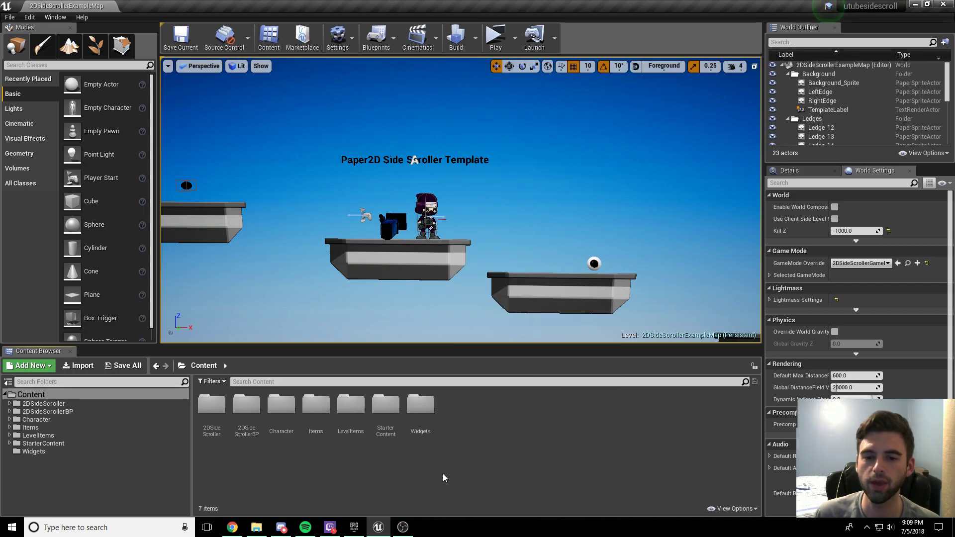
double_click(355, 405)
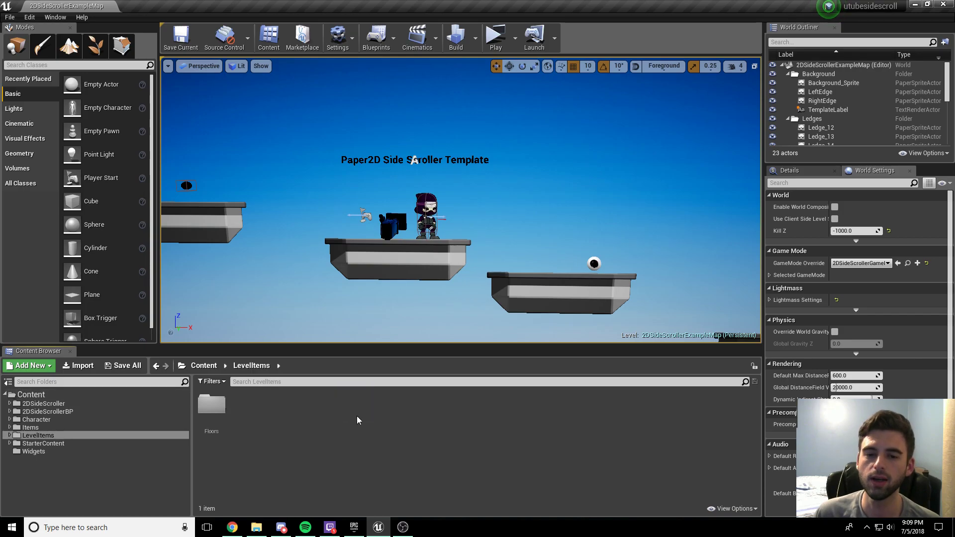
double_click(216, 409)
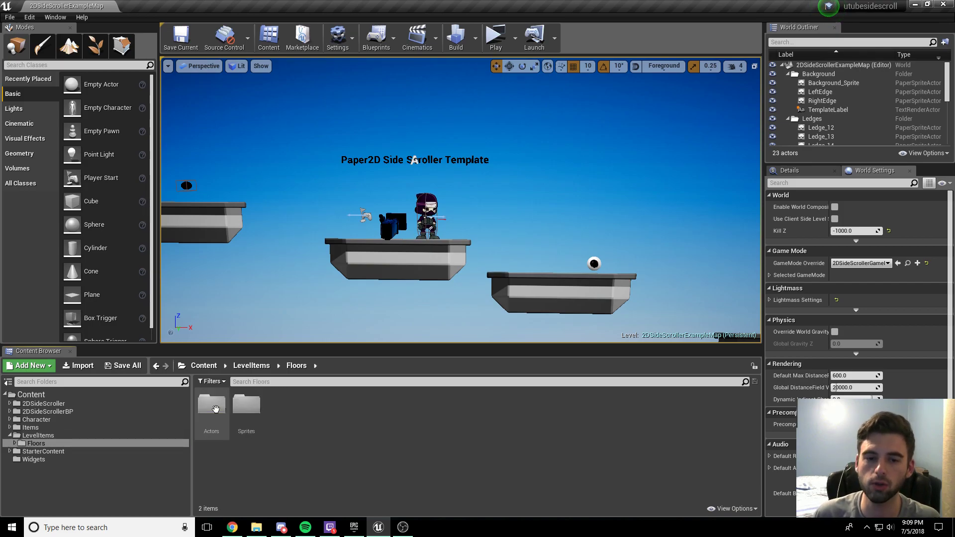
double_click(253, 407)
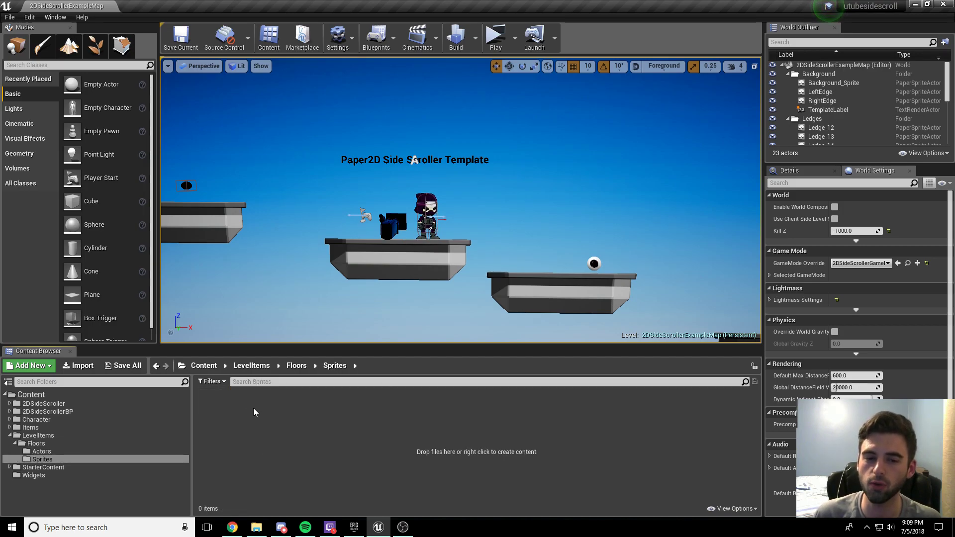
Switch to File Explorer, move its window clear of the project's asset area, and open the png folder inside tileset
mouse_move(261, 531)
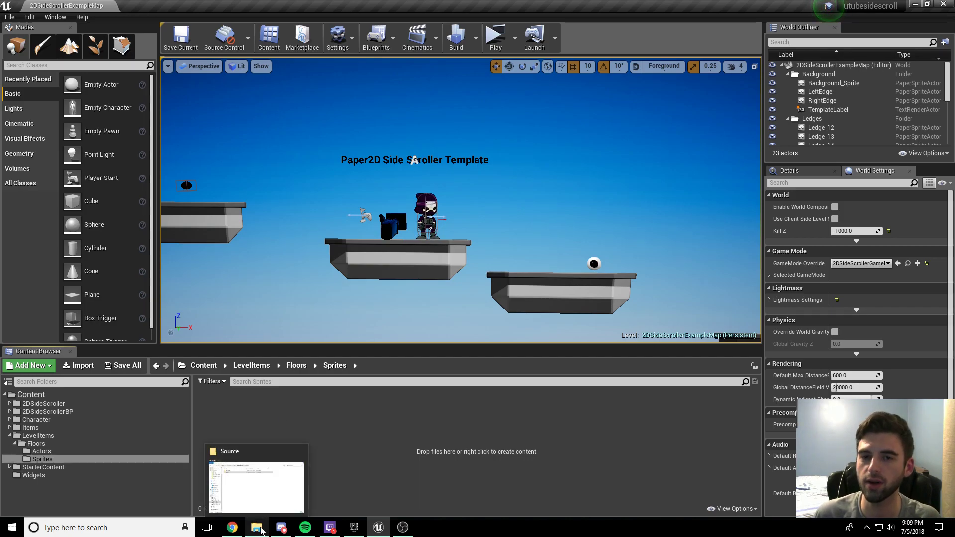
left_click(261, 530)
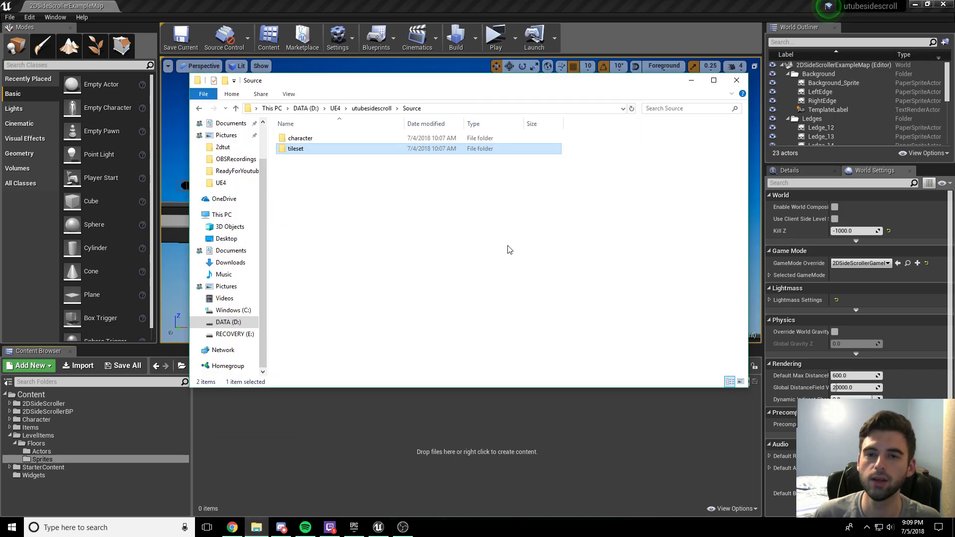
left_click_drag(477, 81, 523, 57)
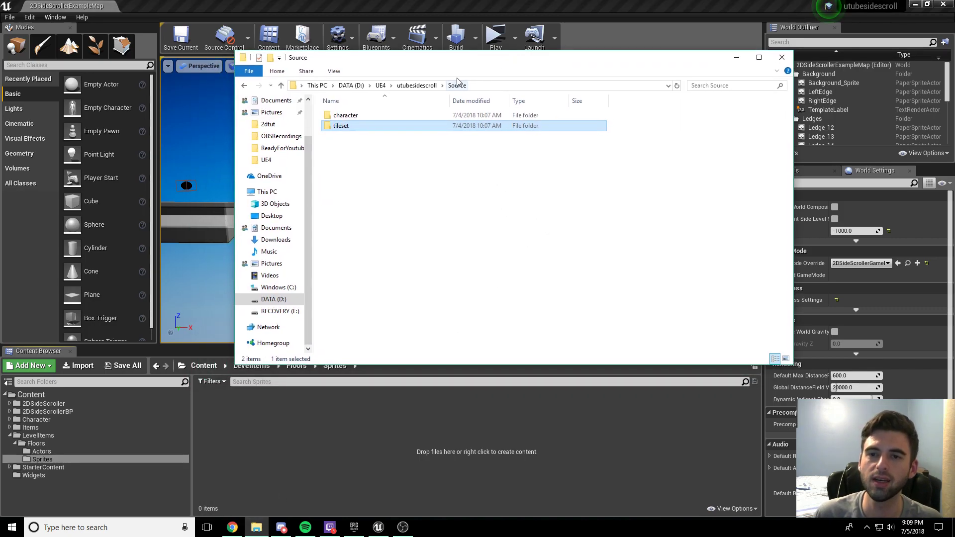
double_click(348, 127)
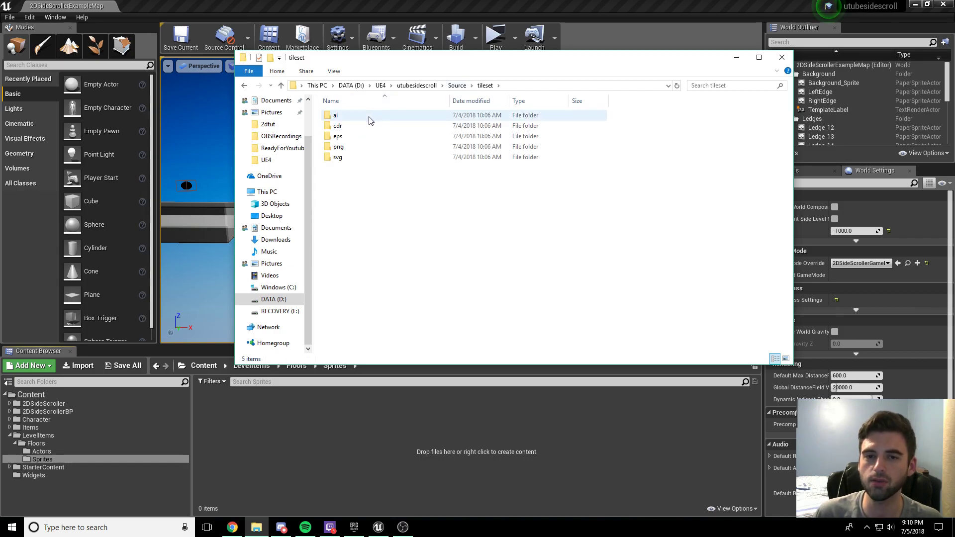
double_click(347, 149)
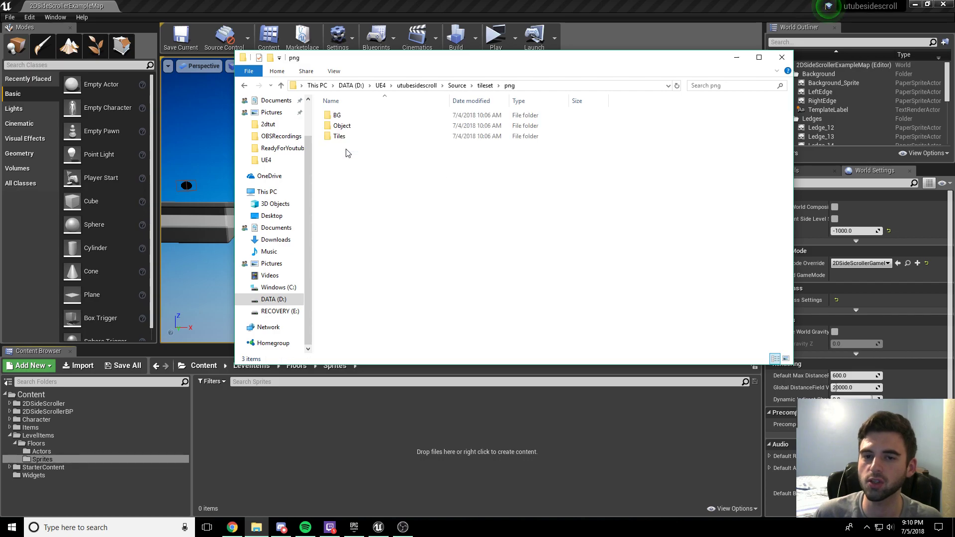
Examine the images in the tileset's BG and Object folders, returning to the png folder
double_click(357, 117)
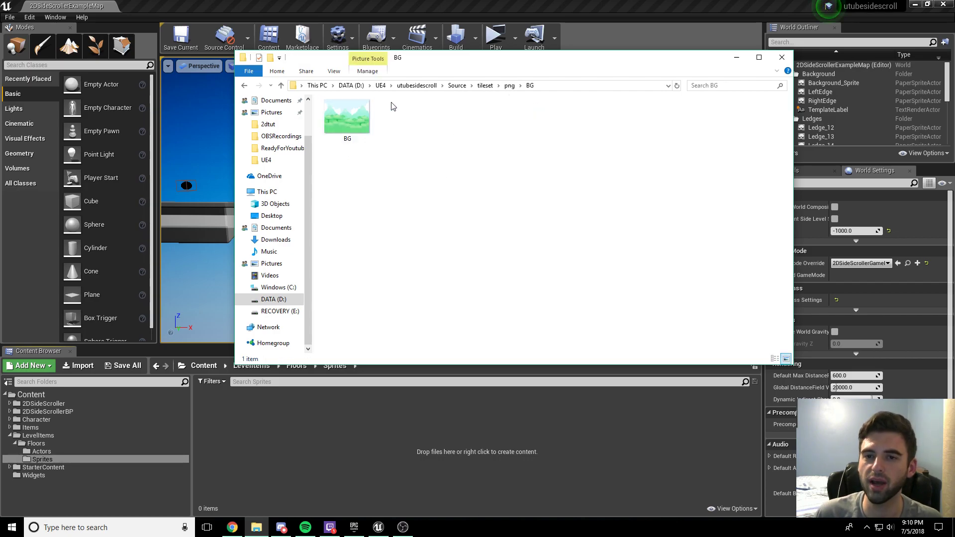
left_click(509, 86)
double_click(357, 125)
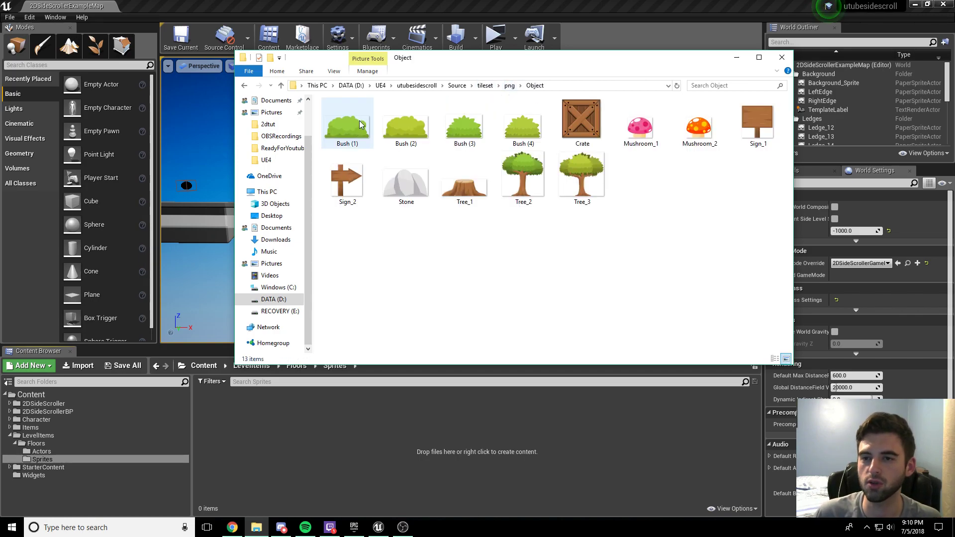
left_click(512, 88)
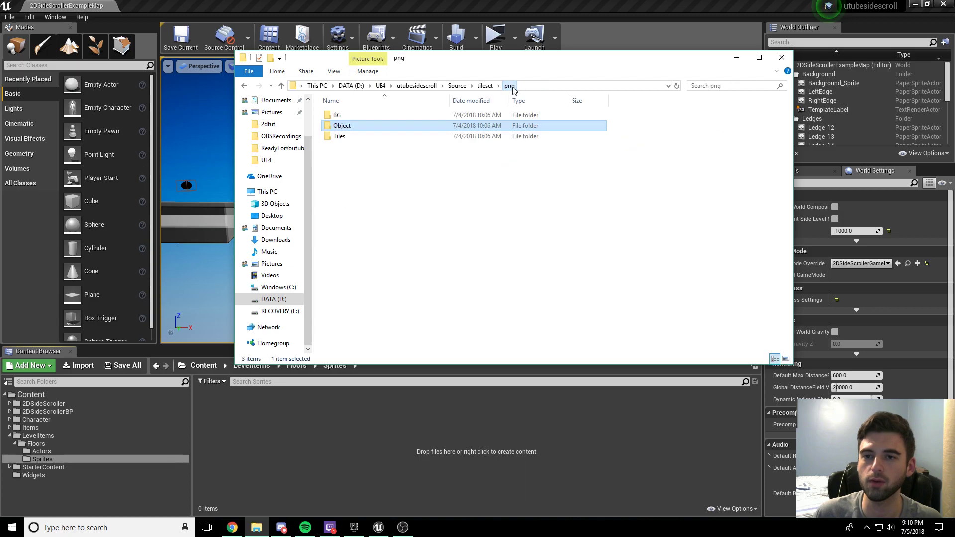
Import all 18 tile images from the Tiles folder into the project's Sprites folder
double_click(343, 137)
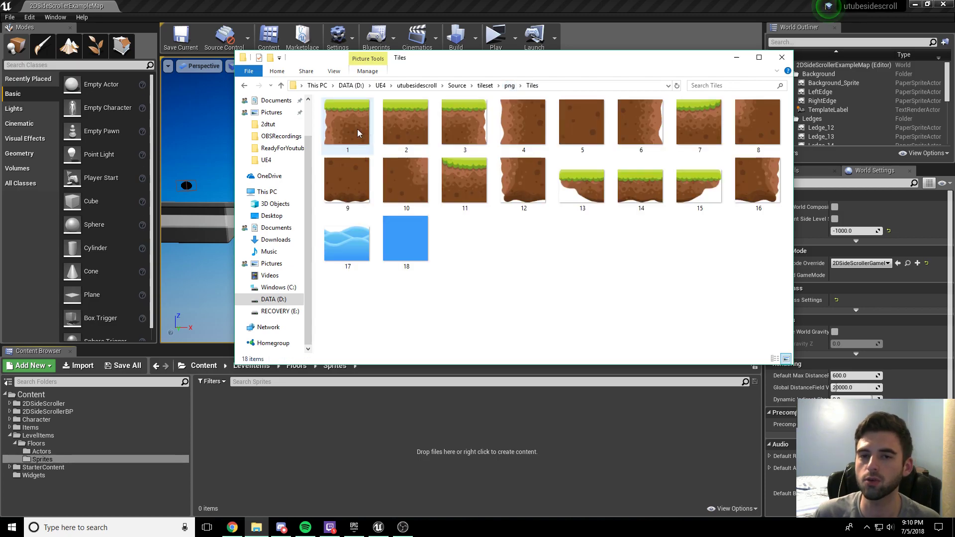
left_click(357, 129)
left_click(404, 223, "shift")
left_click_drag(356, 130, 321, 427)
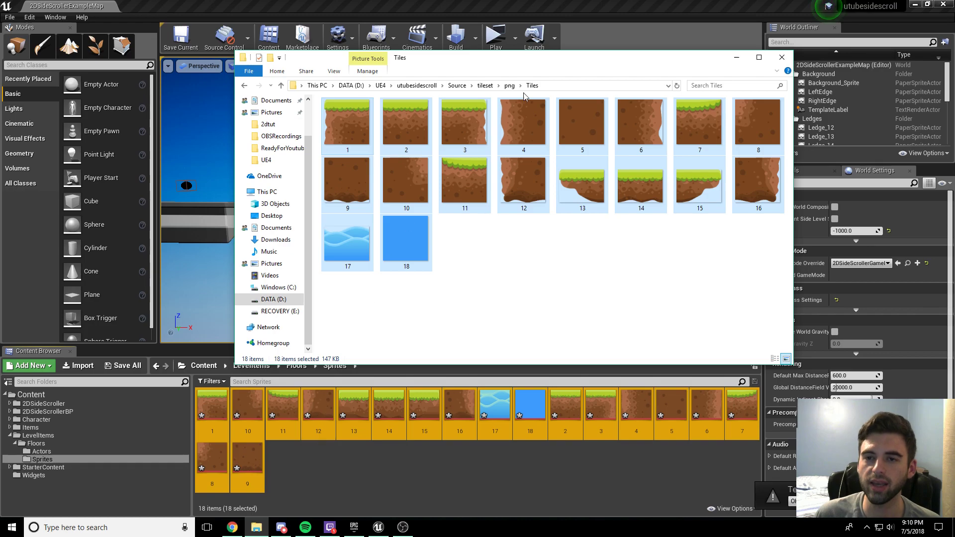
Import all images from the Object folder, plus the BG image, into the project's Sprites folder
left_click(506, 87)
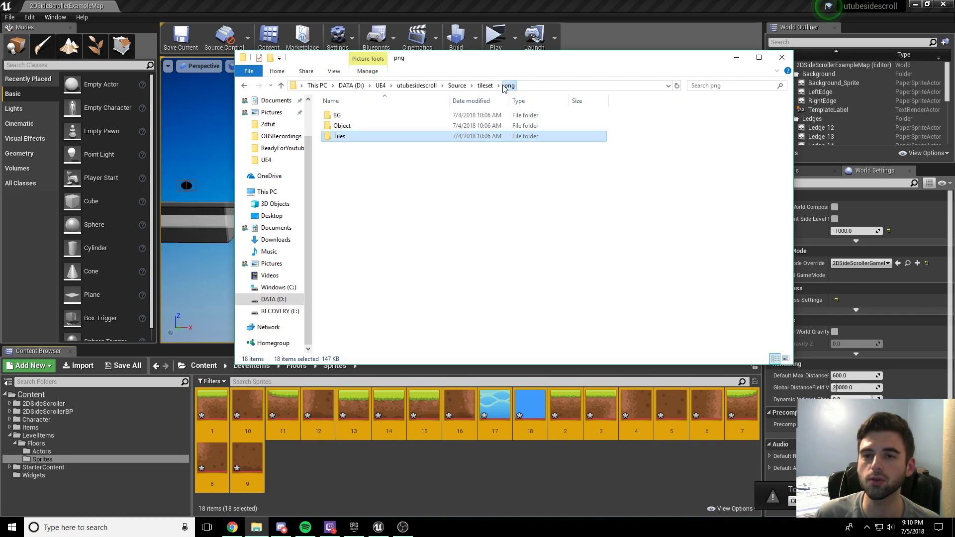
double_click(366, 126)
left_click(358, 130)
left_click(581, 179, "shift")
left_click_drag(581, 179, 283, 447)
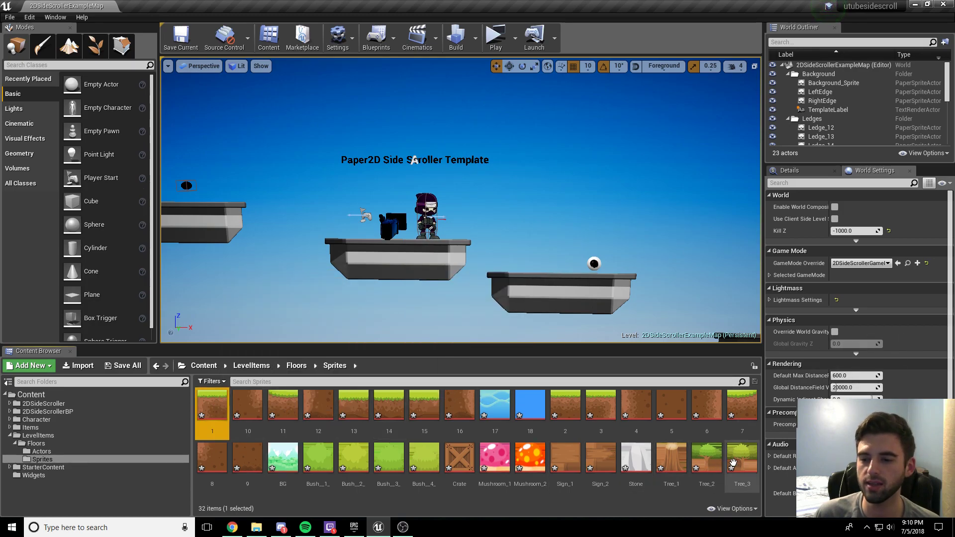
Create sprites from all the imported textures in the Sprites folder
key("ctrl+a")
right_click(397, 392)
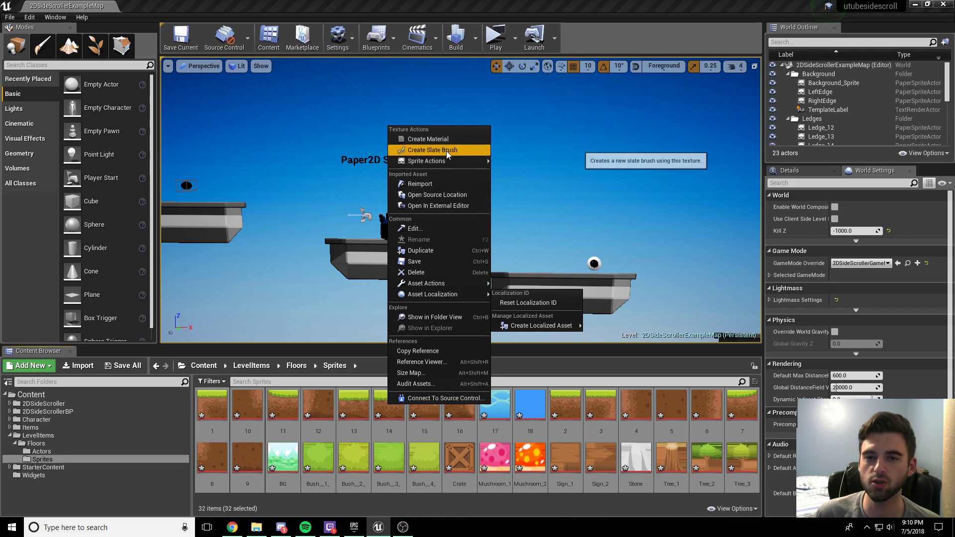
mouse_move(440, 160)
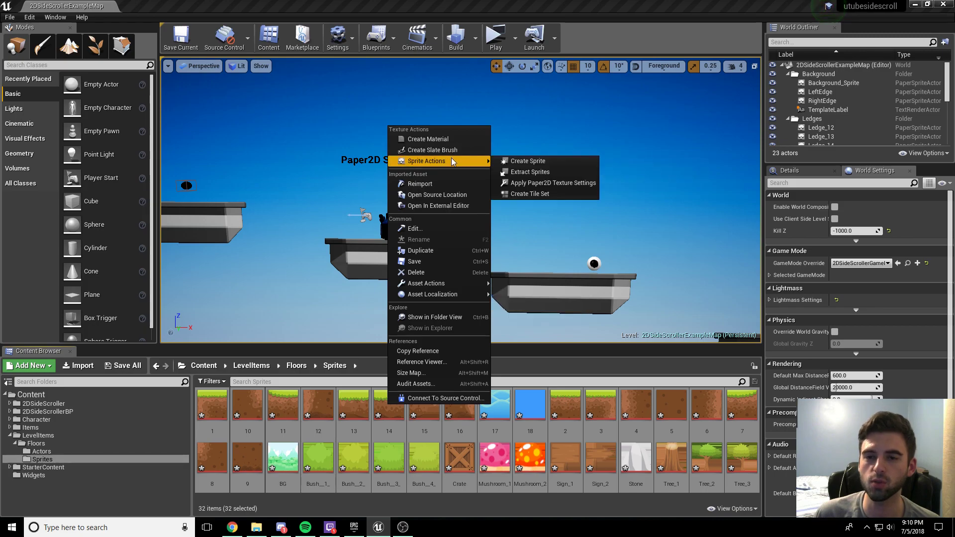
left_click(537, 160)
scroll(360, 411, "down", 2)
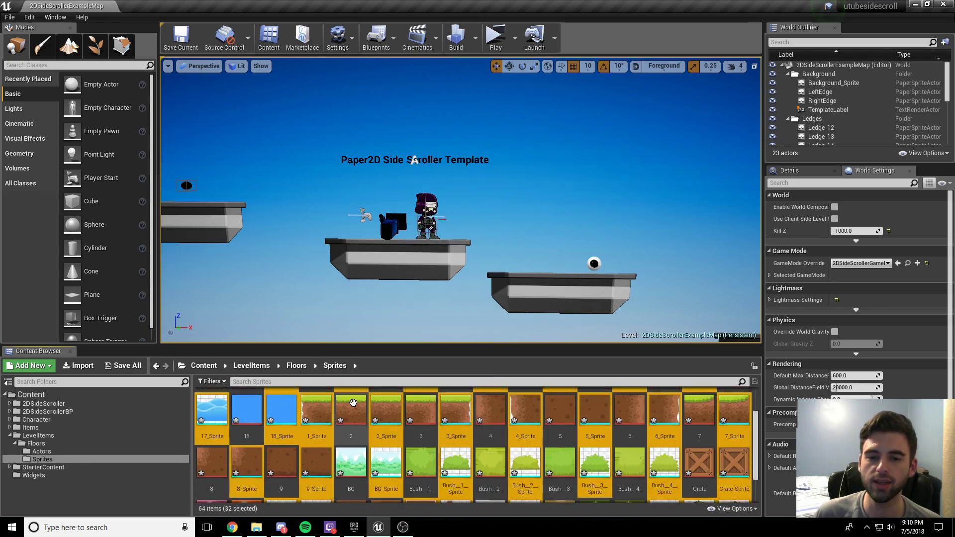
scroll(360, 410, "up", 2)
scroll(308, 402, "up", 1)
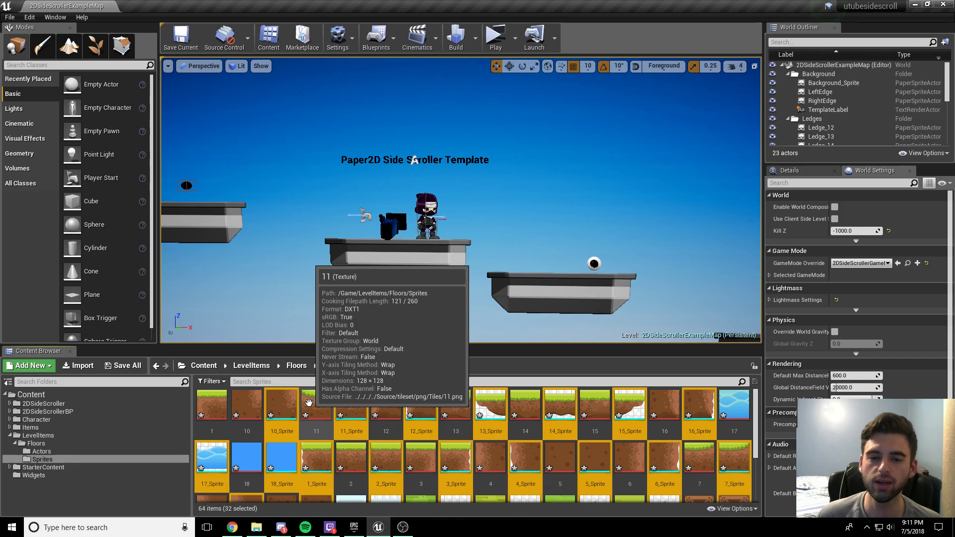
Create a new subfolder inside the Sprites folder, keeping its default name
scroll(308, 402, "down", 3)
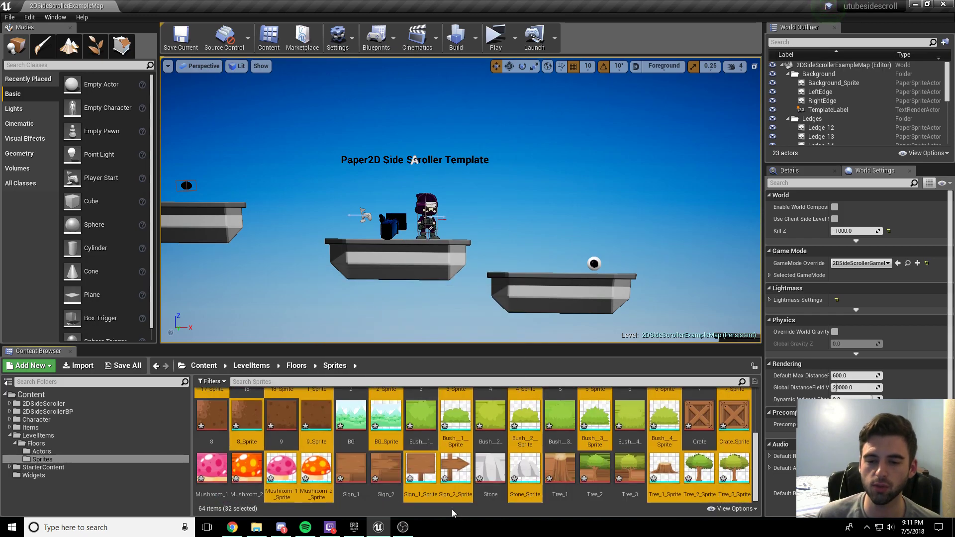
right_click(348, 478)
left_click(373, 490)
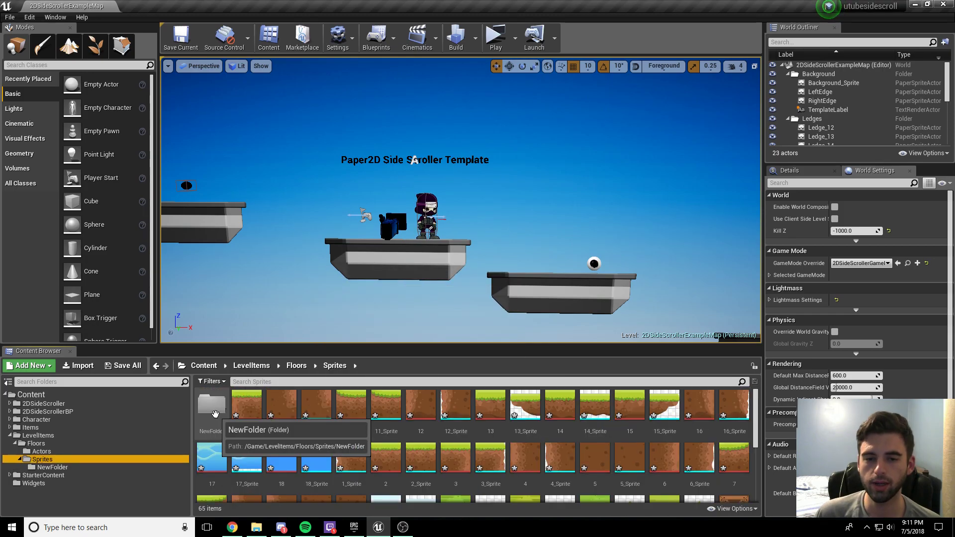
key("Return")
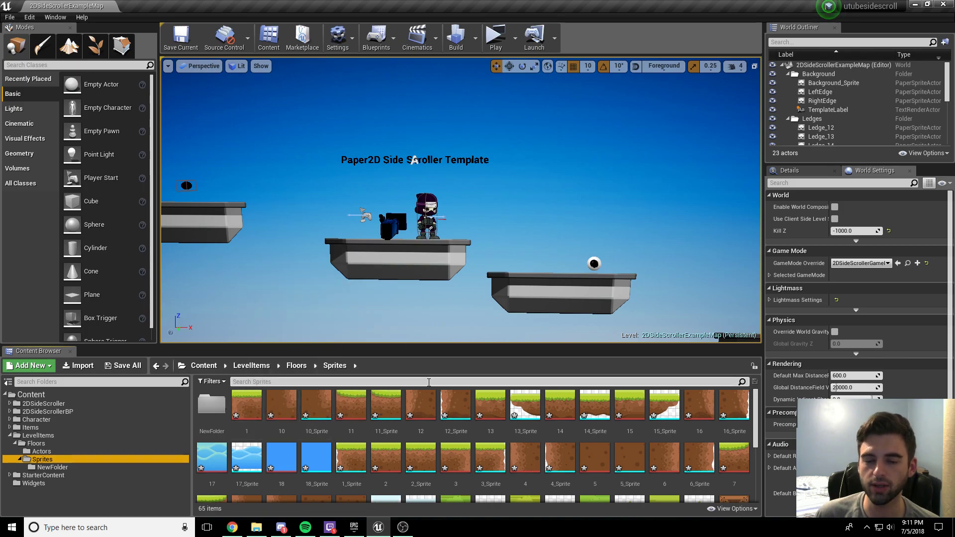
Select every asset with the _Sprite suffix and move them all into NewFolder, leaving the textures in place
left_click(315, 394)
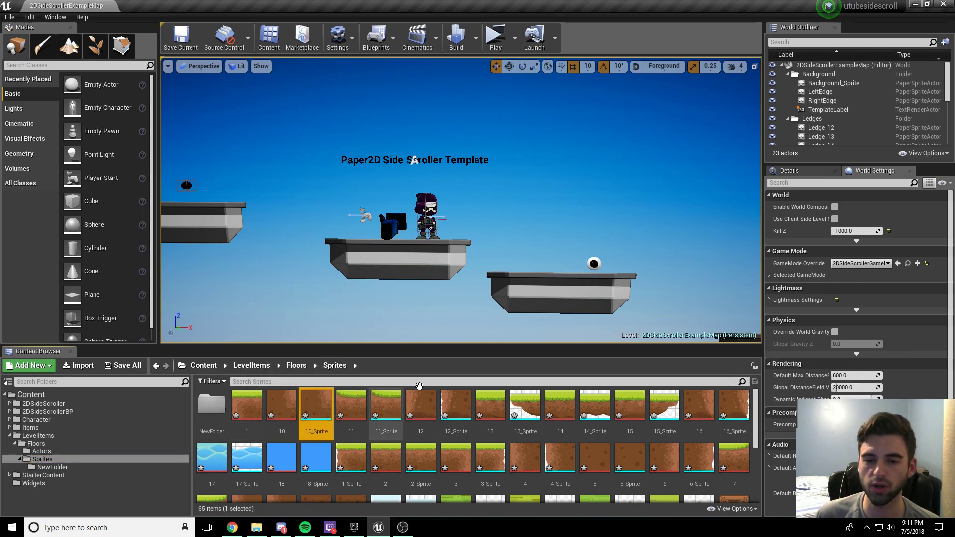
left_click(399, 414, "ctrl")
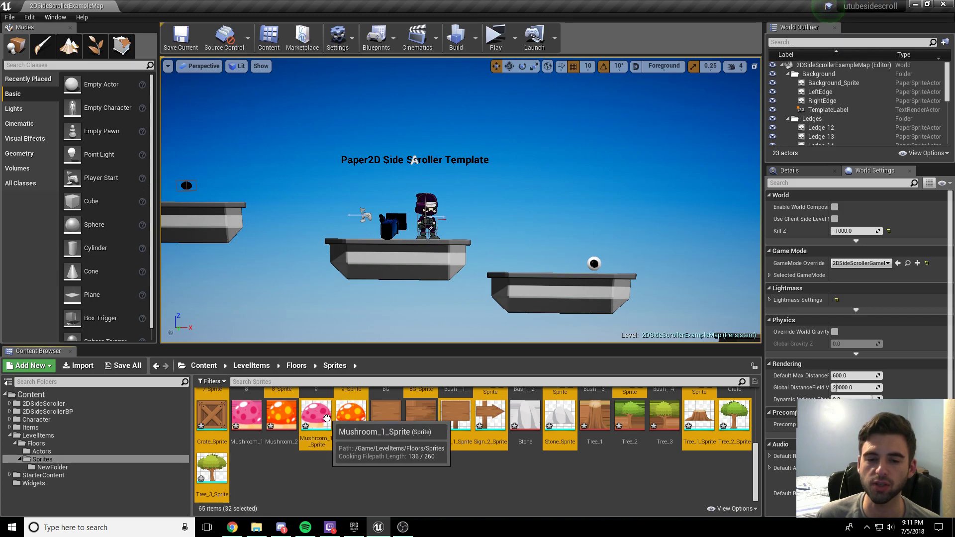
left_click_drag(320, 419, 57, 468)
left_click(83, 493)
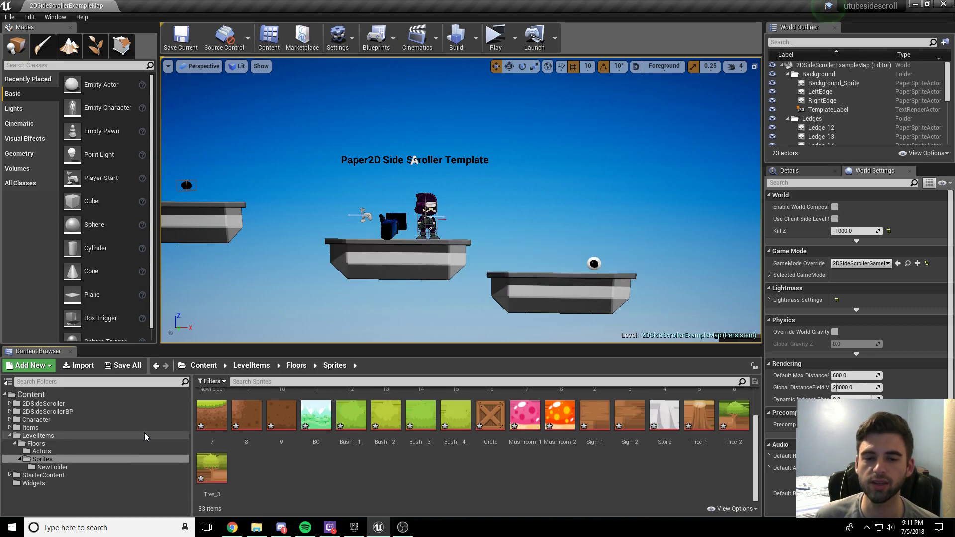
Rename the NewFolder subfolder to Sprites
right_click(204, 416)
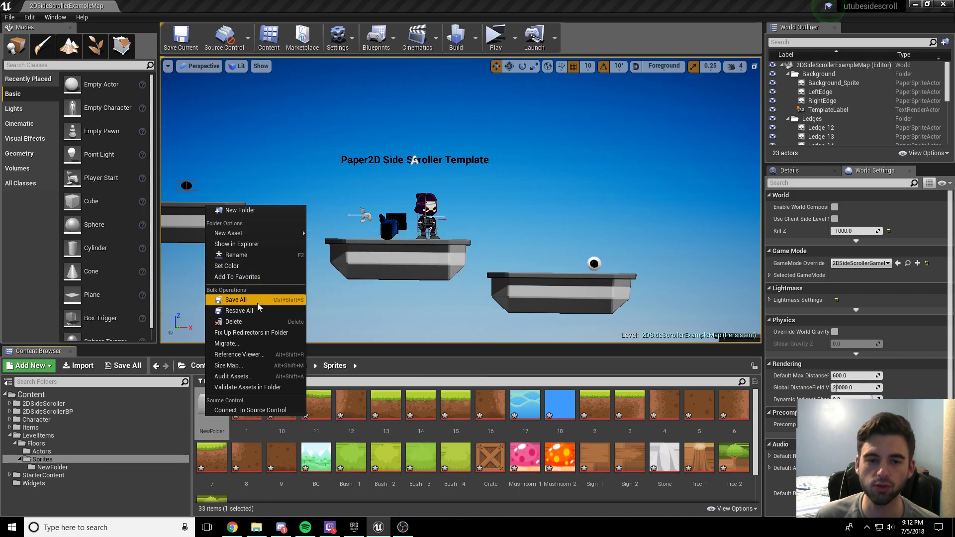
left_click(256, 257)
type("Sprites")
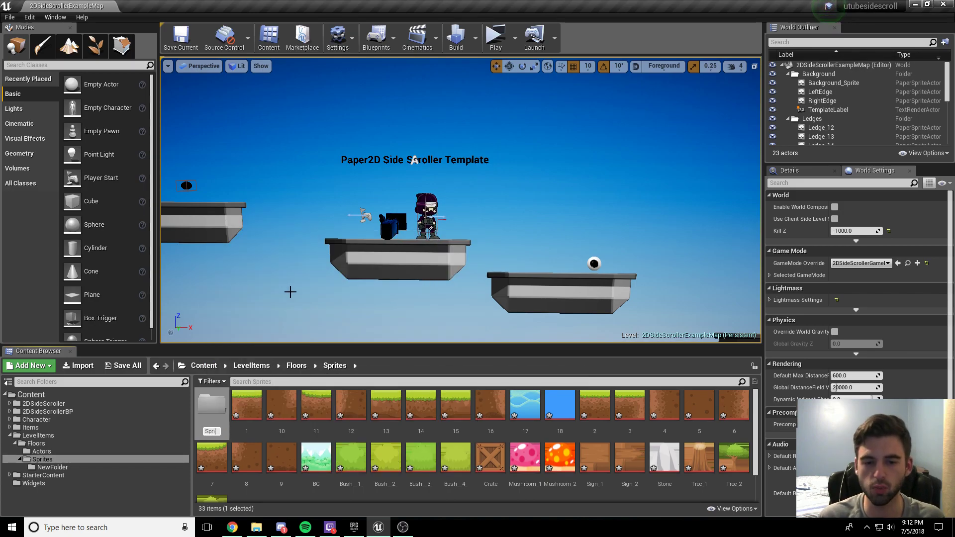
key("Return")
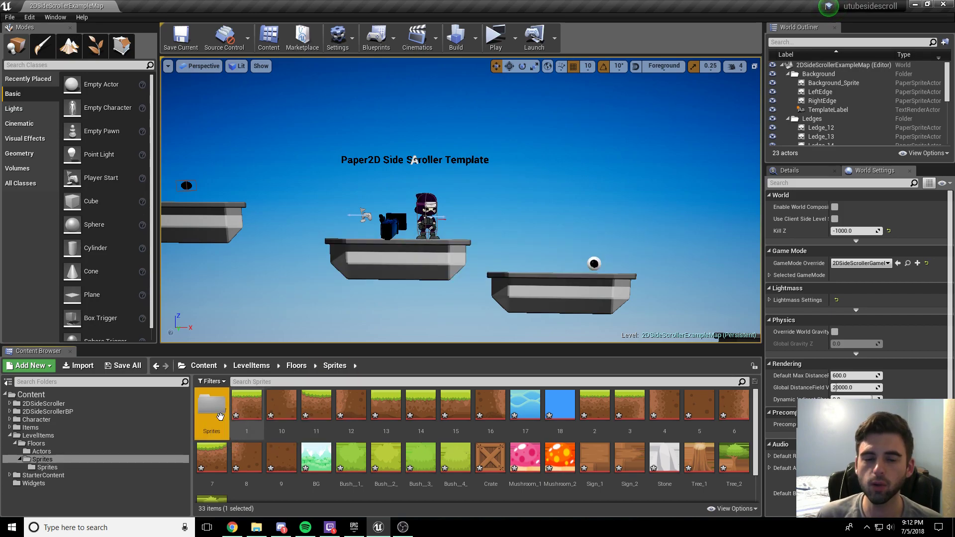
Create an Actor Blueprint class named BaseFloor in the Floors > Actors folder
left_click(47, 452)
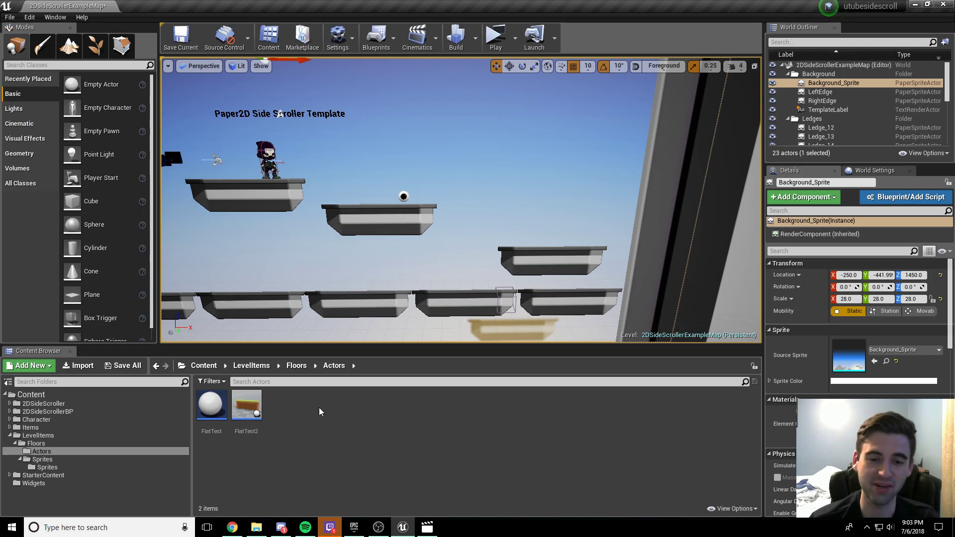
right_click(289, 413)
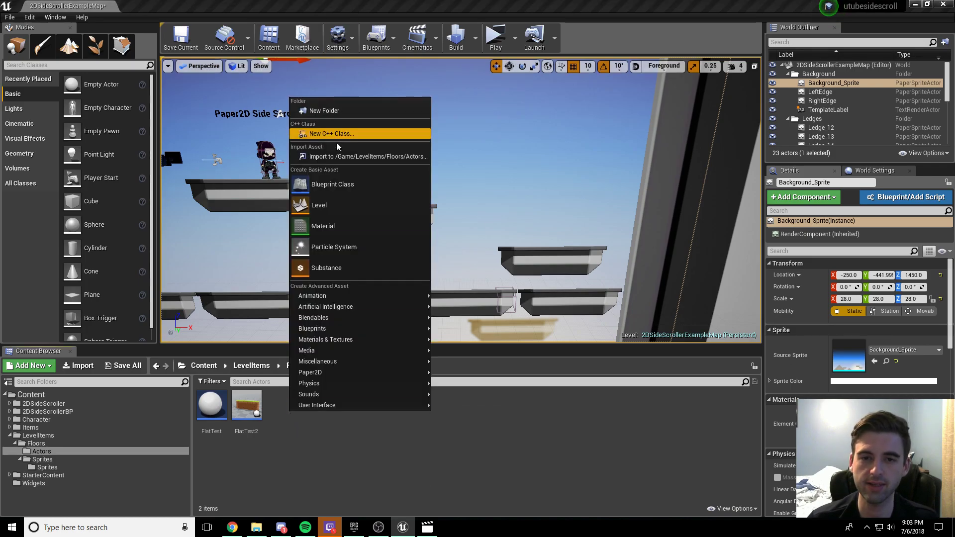
left_click(335, 183)
left_click(386, 169)
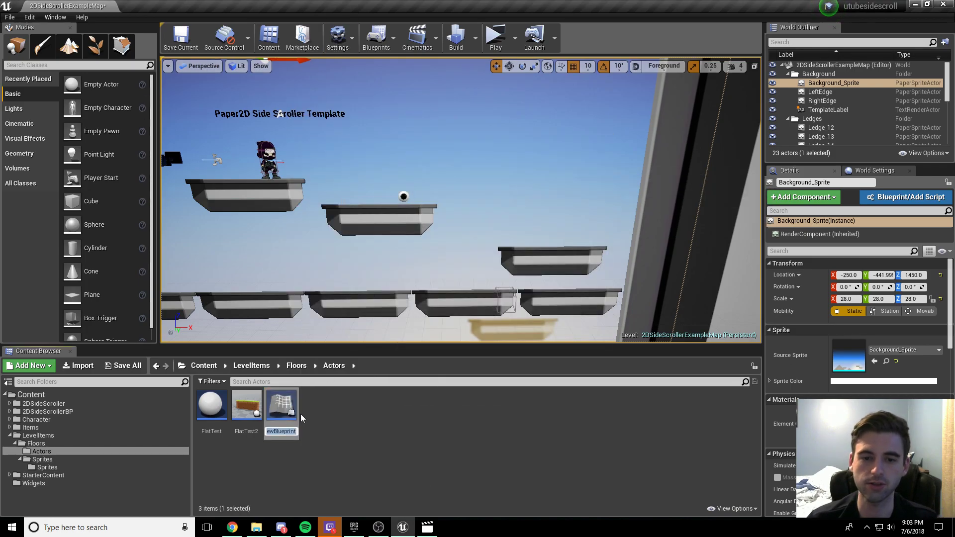
type("BaseFloor")
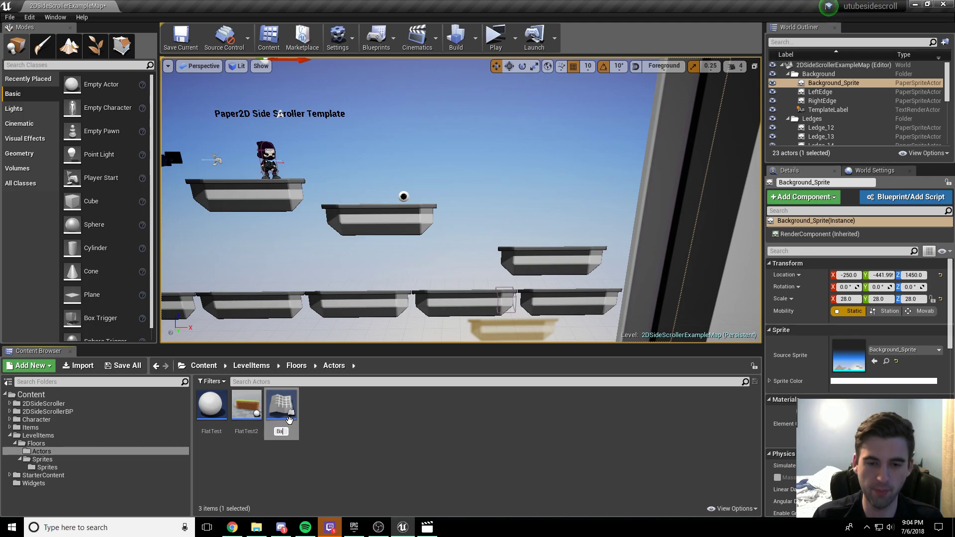
key("Return")
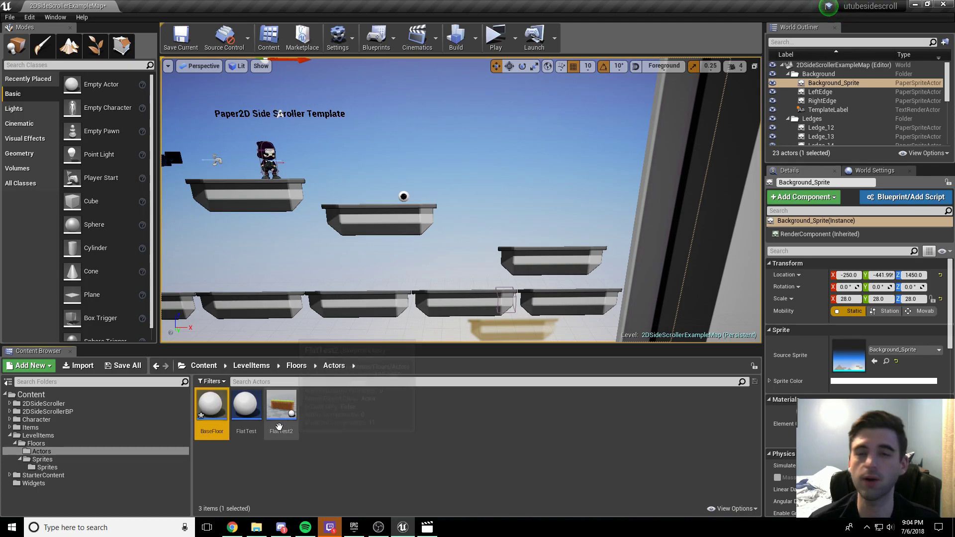
Open the BaseFloor Blueprint and add a Paper Sprite component with its default name
double_click(214, 416)
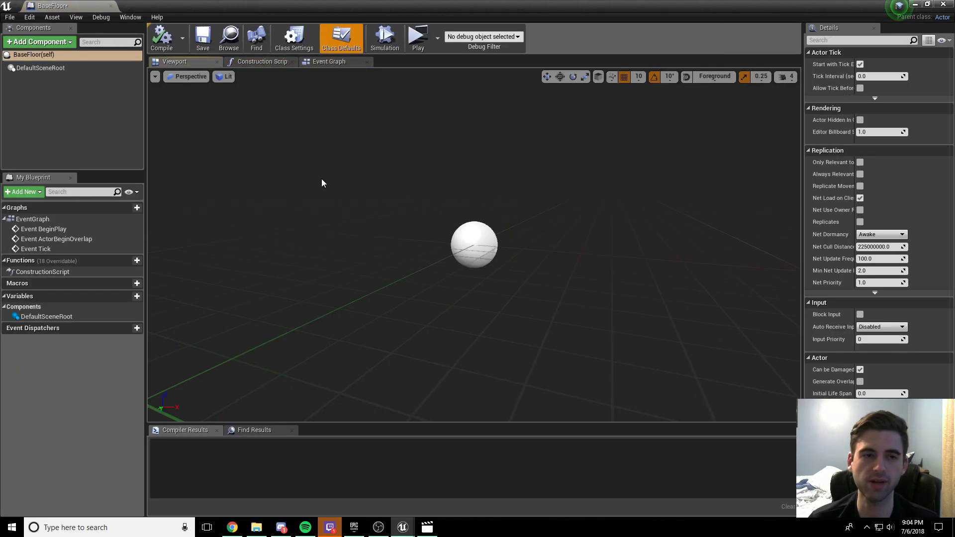
left_click(38, 43)
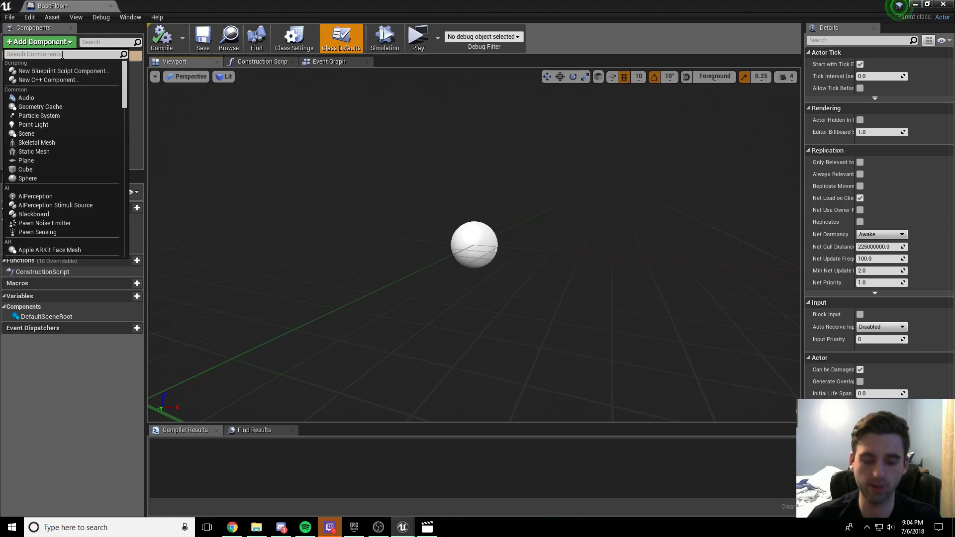
type("sprite")
key("Down")
key("Down")
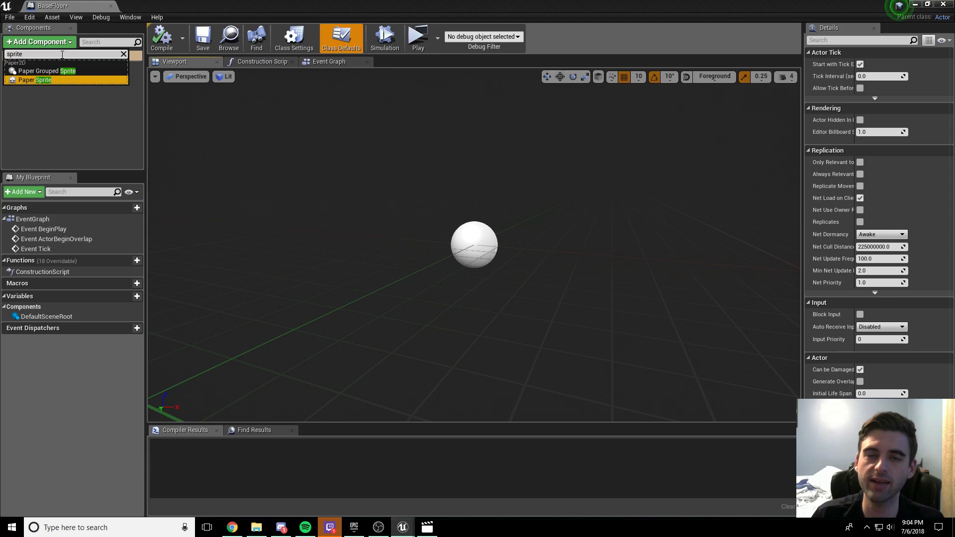
key("Return")
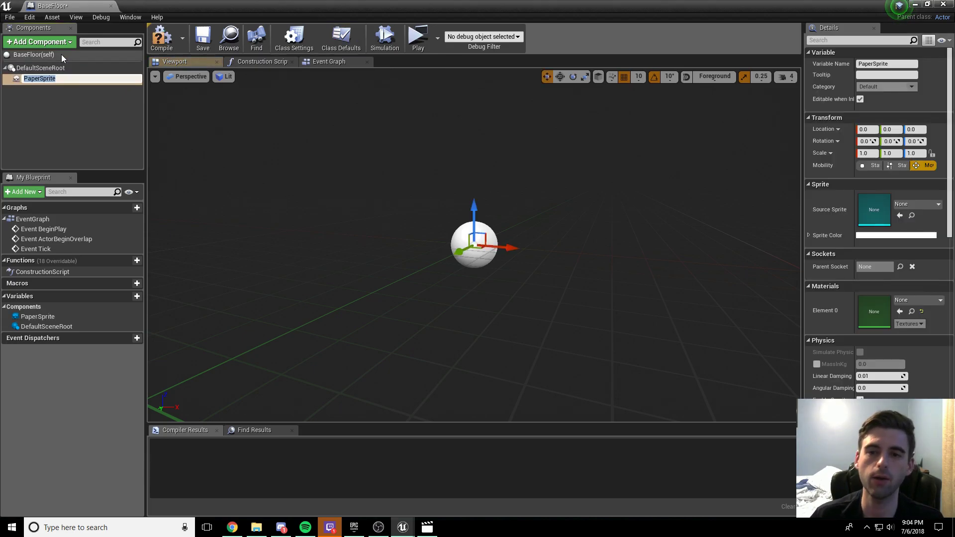
right_click_drag(472, 298, 453, 301)
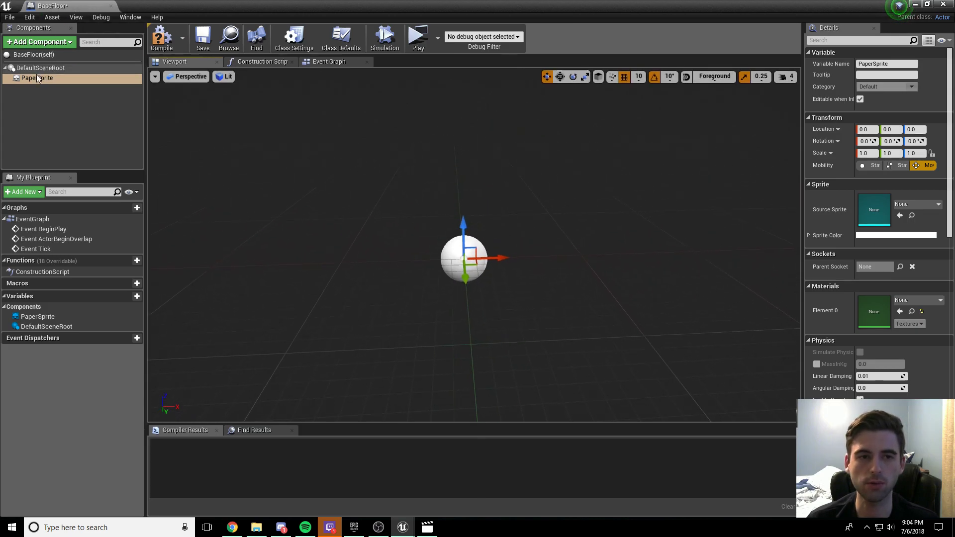
Duplicate the PaperSprite component five times under DefaultSceneRoot
left_click(82, 79)
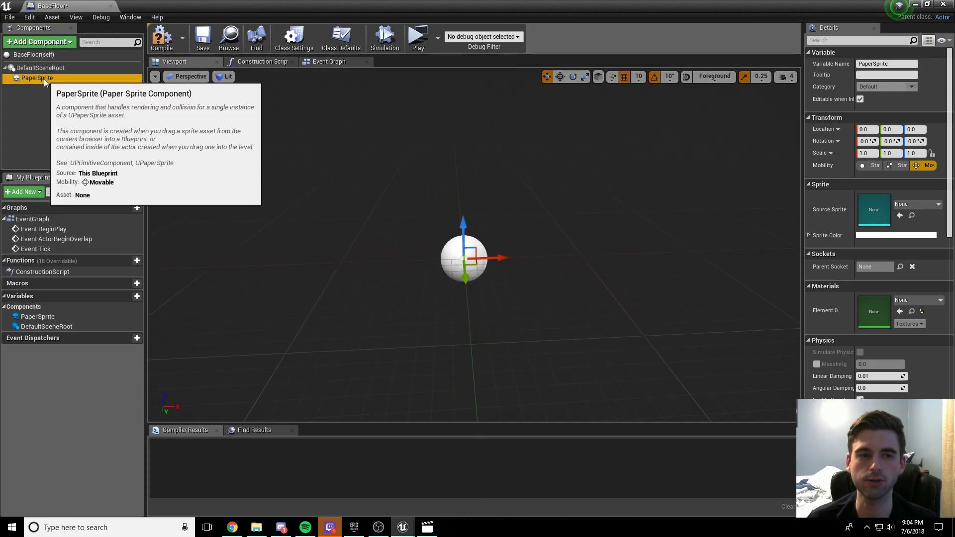
key("ctrl+w")
key("ctrl+w")
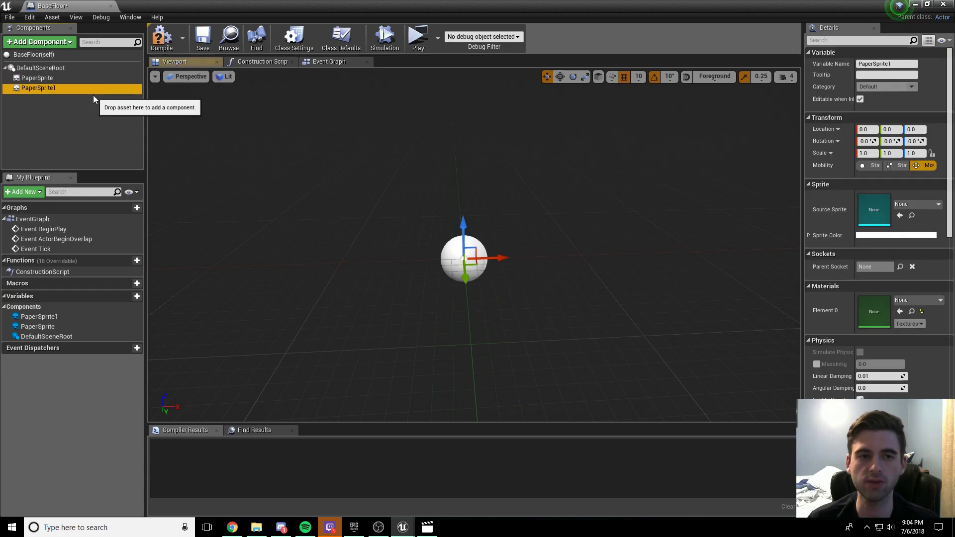
key("ctrl+w")
key("ctrl+w")
key("ctrl+w")
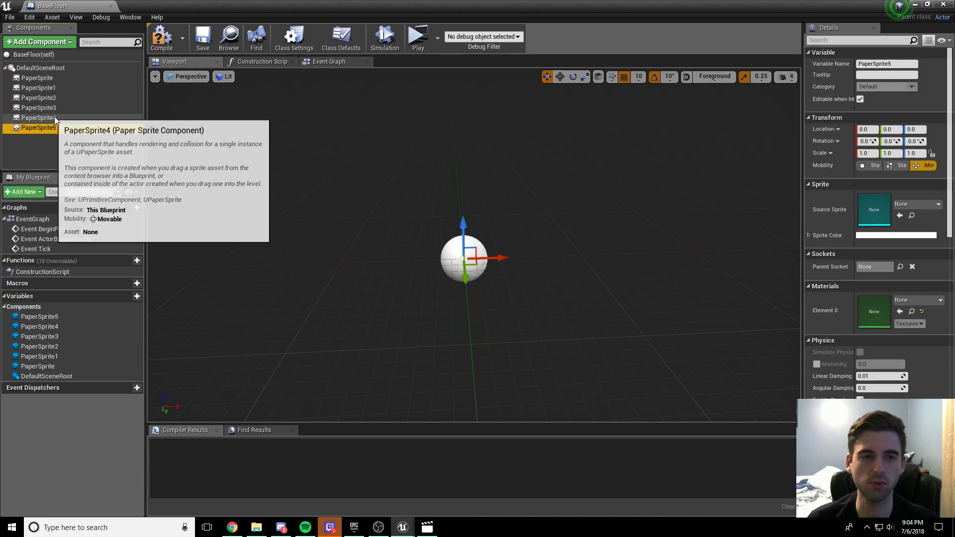
Delete the surplus PaperSprite5 component, keeping PaperSprite through PaperSprite4
left_click(59, 129)
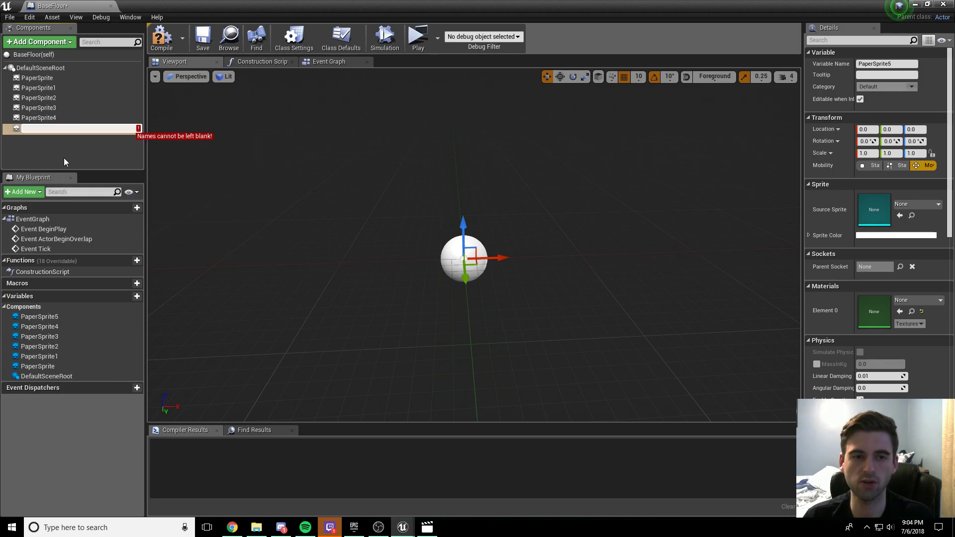
left_click(64, 158)
left_click(47, 128)
key("Delete")
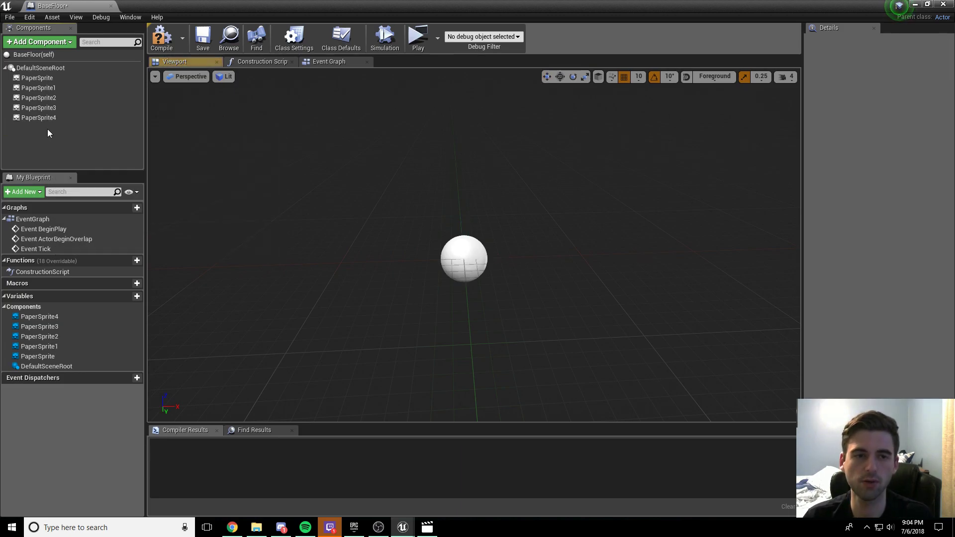
Set the X location of the PaperSprite1 component to 127
left_click(45, 77)
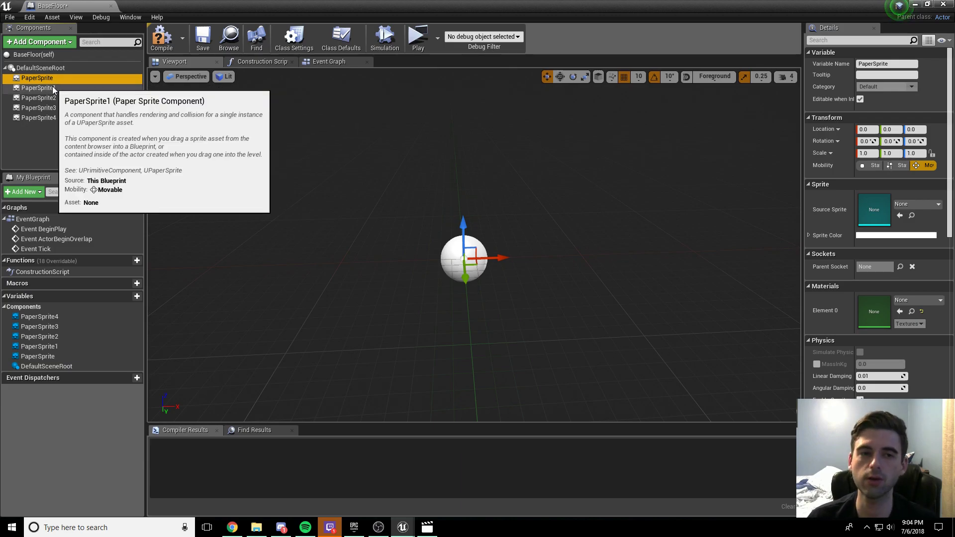
left_click(58, 88)
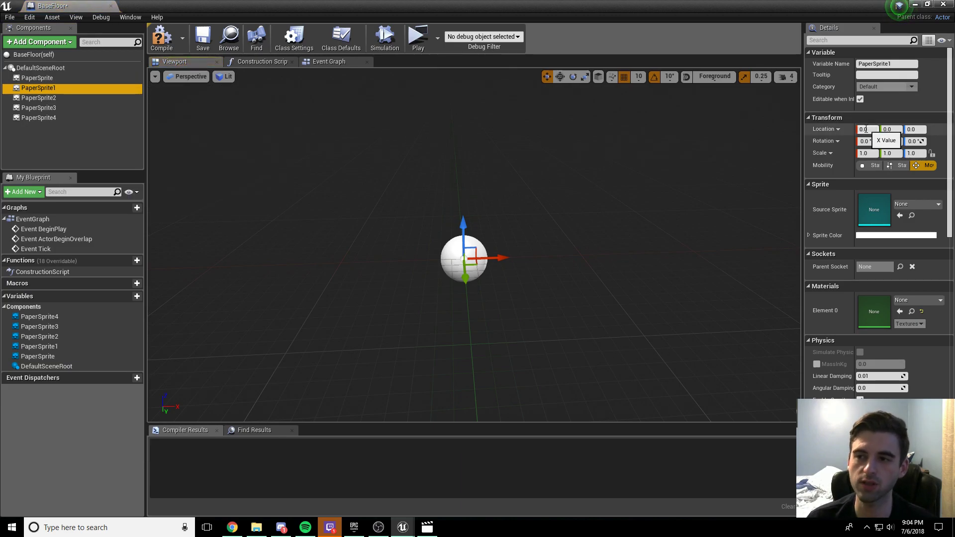
left_click(867, 129)
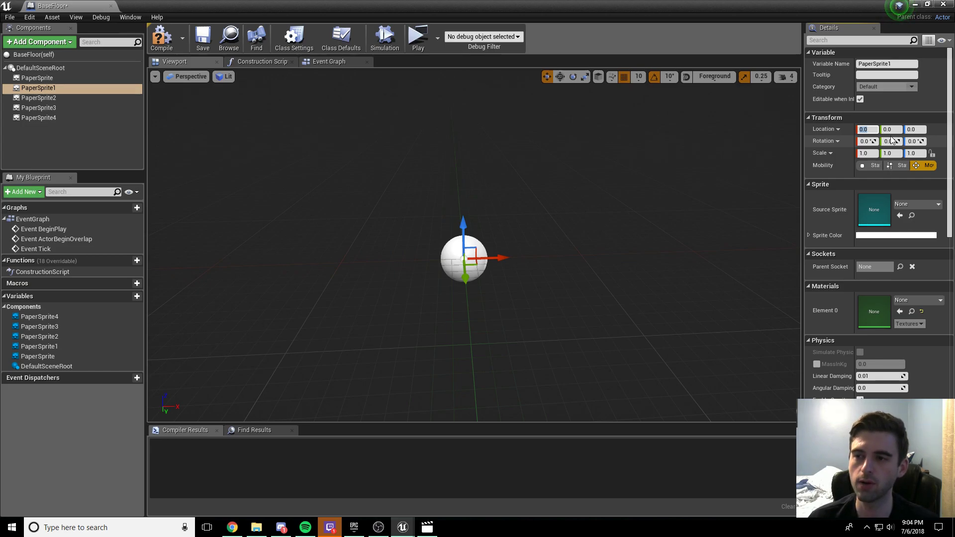
type("127")
key("Return")
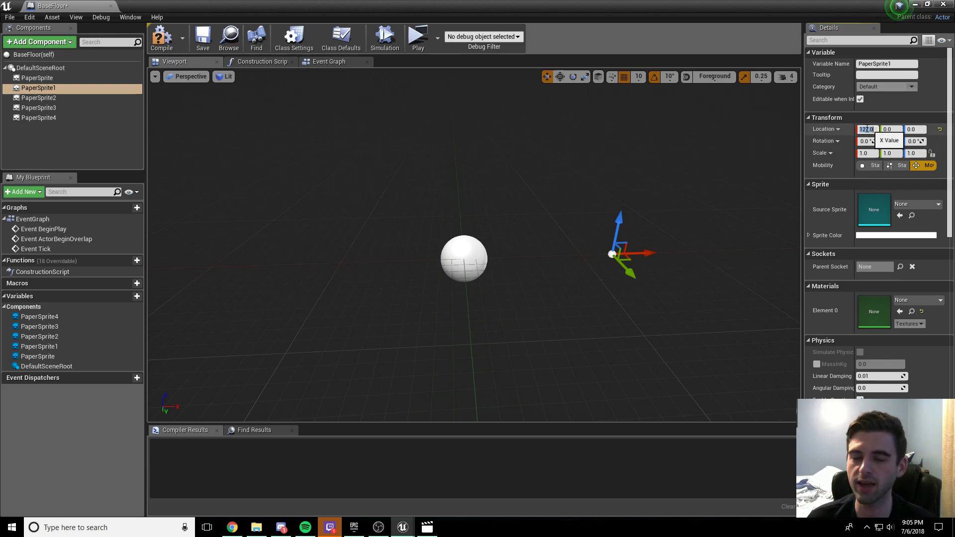
Set the X locations of PaperSprite2, PaperSprite3 and PaperSprite4 to 254, 381 and 508 respectively
left_click(38, 98)
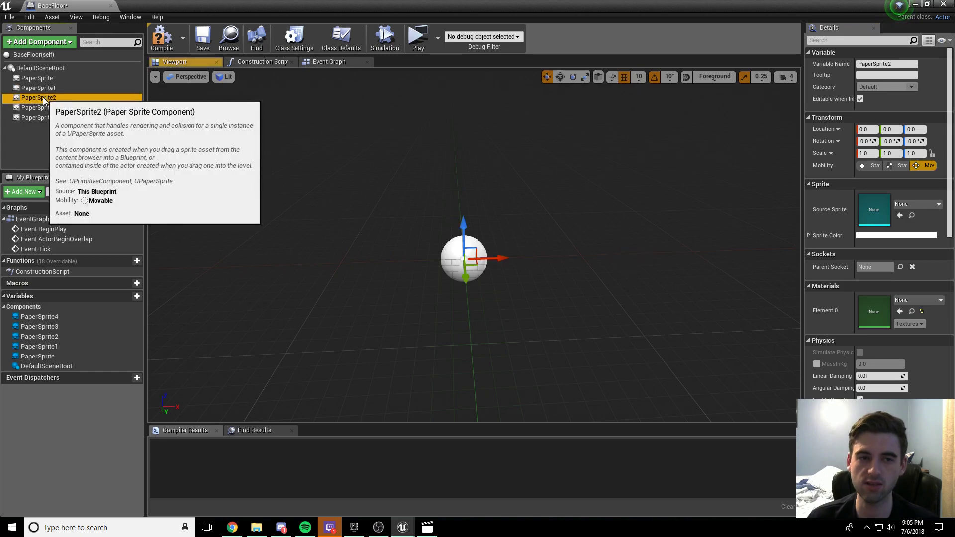
left_click(862, 129)
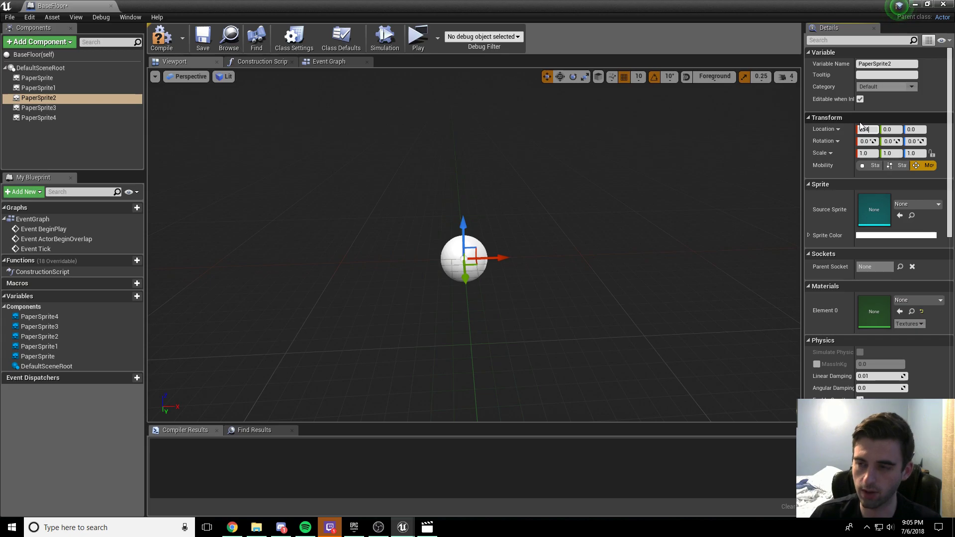
left_click(38, 107)
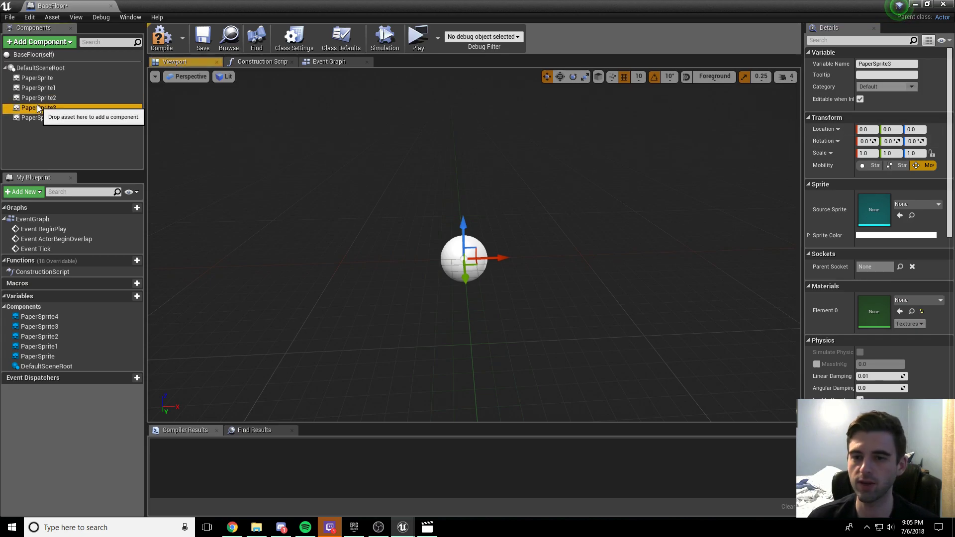
left_click(863, 129)
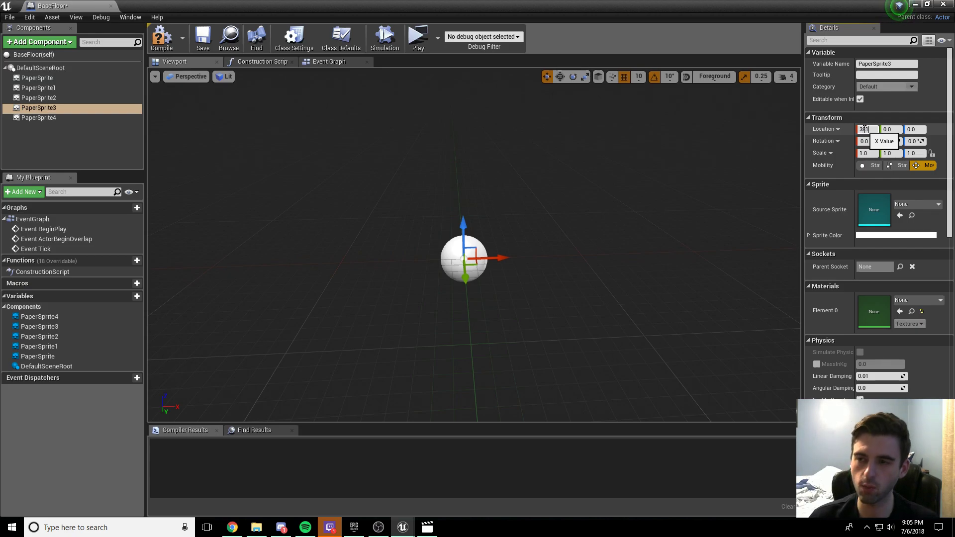
type("381")
key("Return")
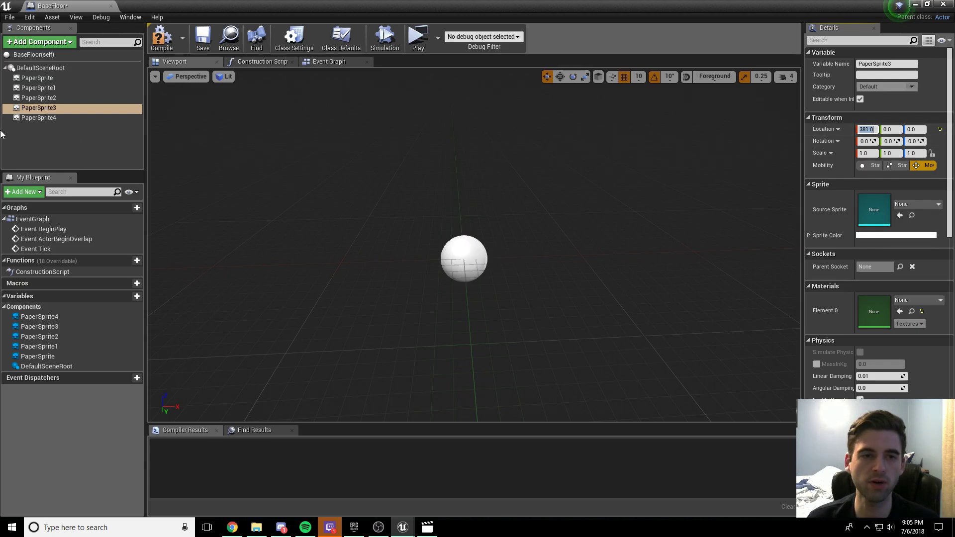
left_click(38, 118)
left_click(865, 130)
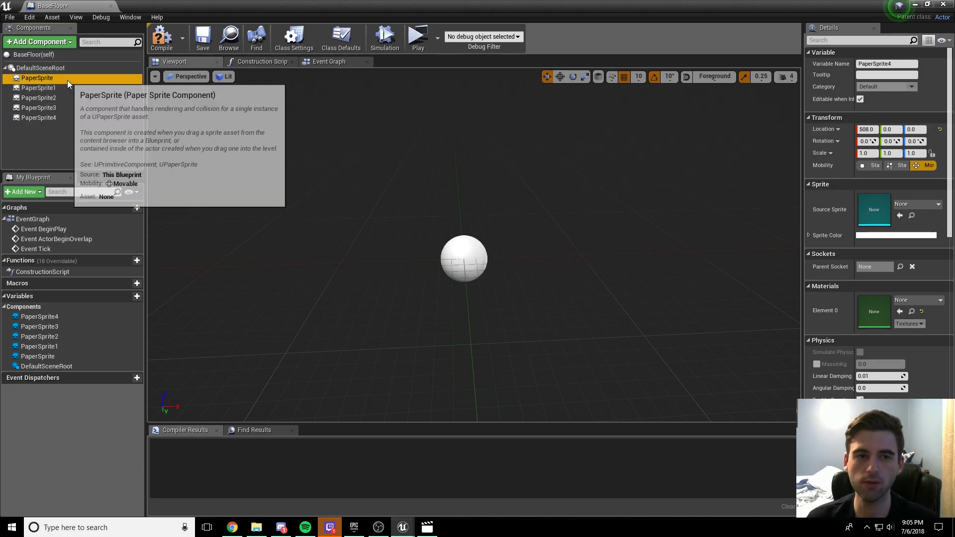
Compile and save the BaseFloor Blueprint
left_click(37, 78)
right_click_drag(497, 248, 530, 259)
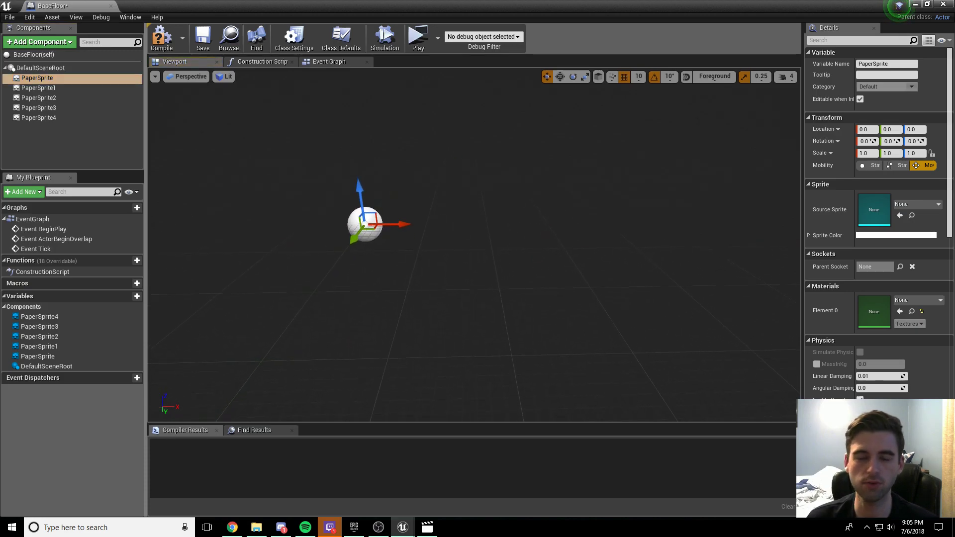
left_click(166, 30)
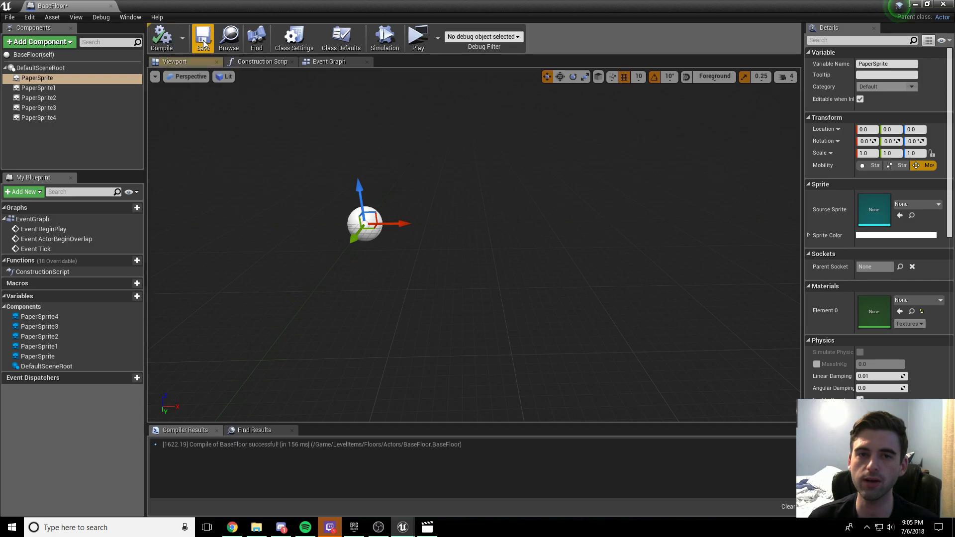
left_click(203, 40)
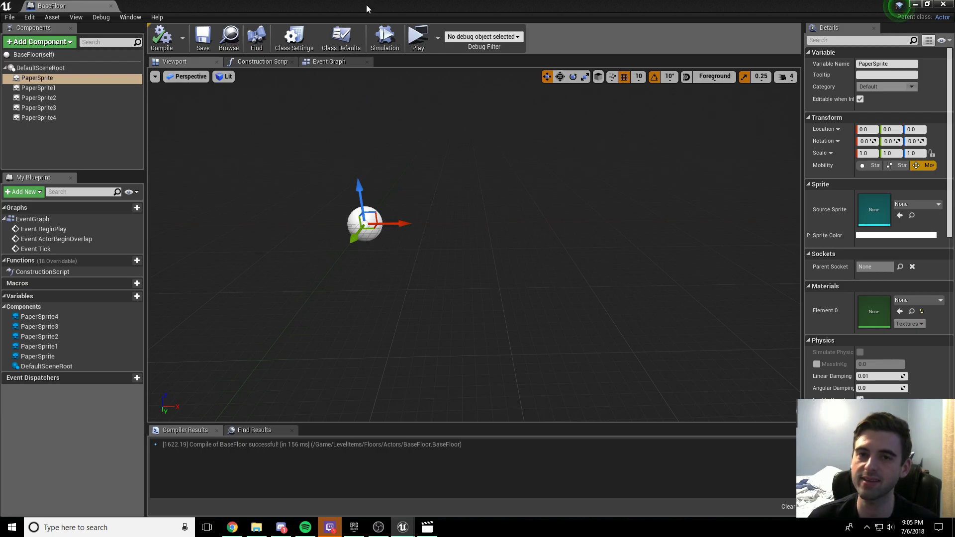
Arrange the BaseFloor Blueprint editor and the level editor side by side, and open the LevelItems > Floors > Sprites > Sprites folder
left_click_drag(362, 3, 952, 126)
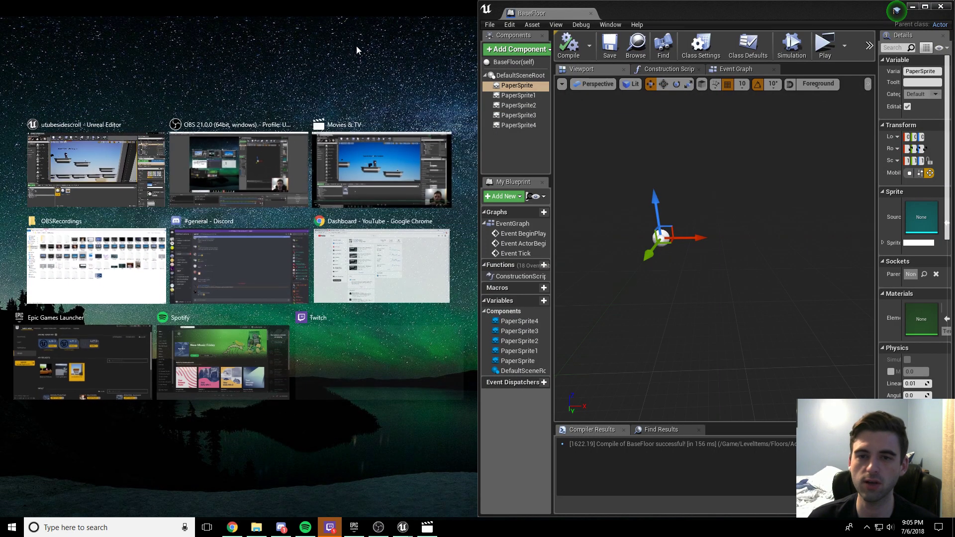
left_click(136, 157)
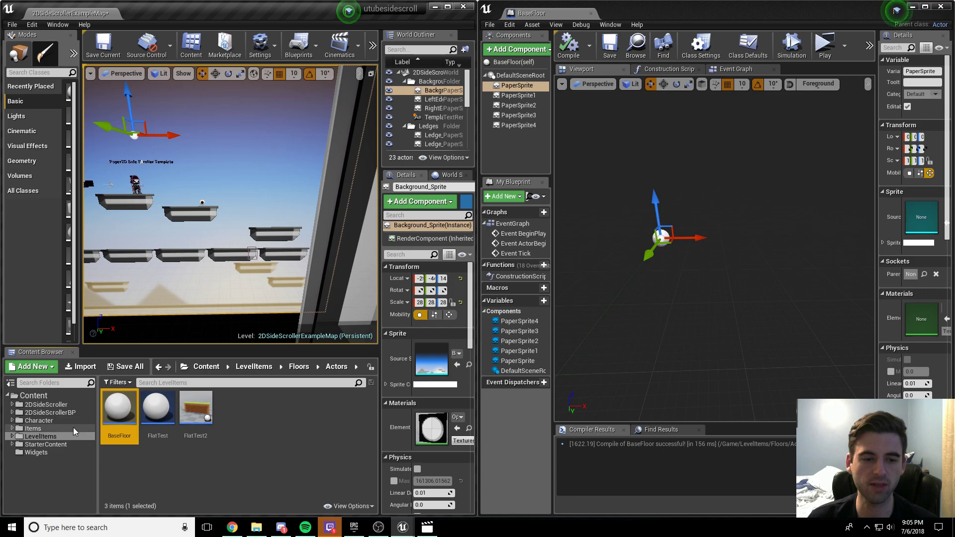
left_click(20, 437)
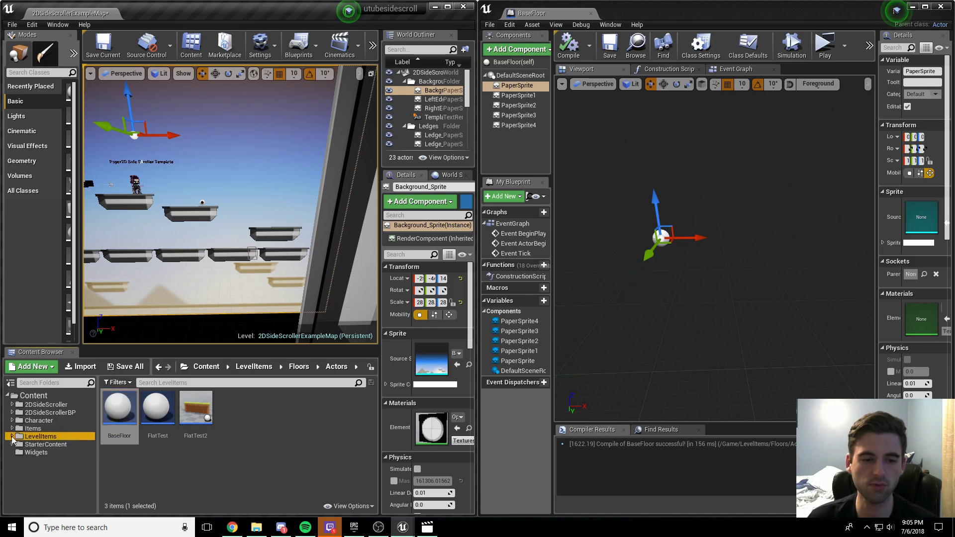
left_click(12, 436)
left_click(39, 444)
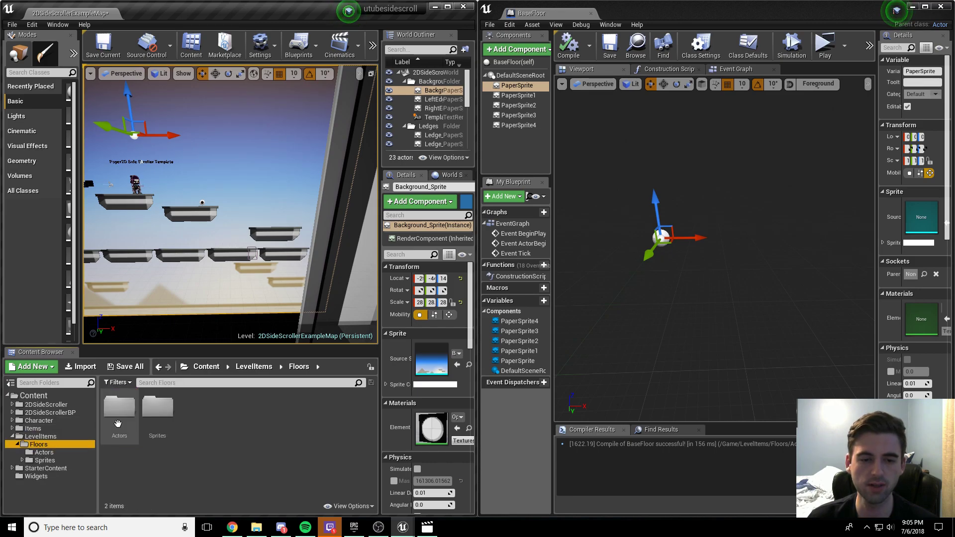
double_click(157, 407)
double_click(120, 408)
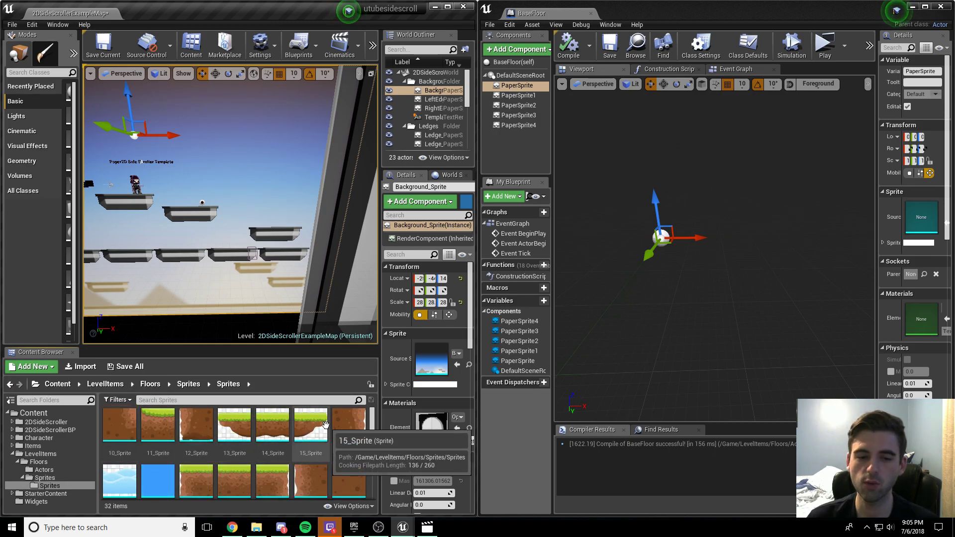
scroll(318, 427, "down", 2)
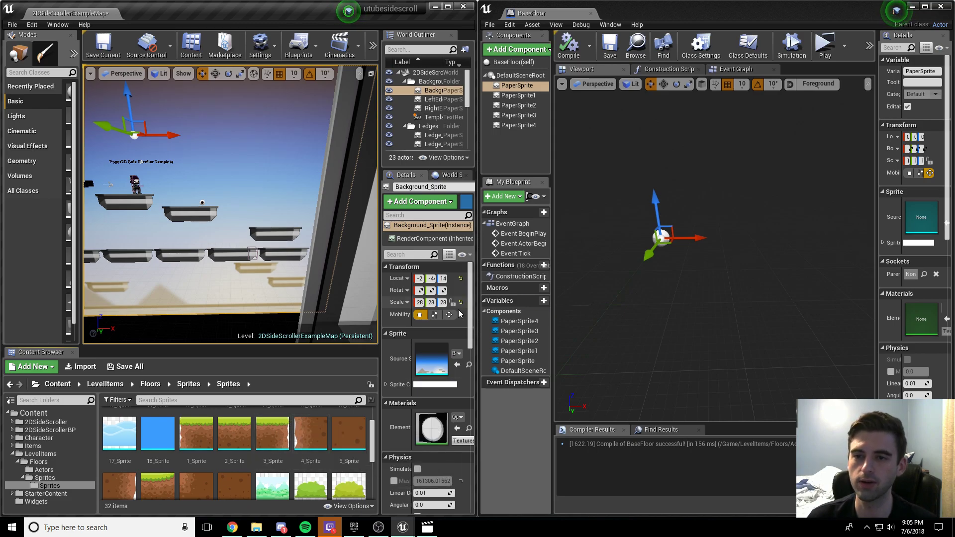
Assign 1_Sprite as the source sprite of PaperSprite and 2_Sprite as the source sprite of PaperSprite1
left_click(512, 86)
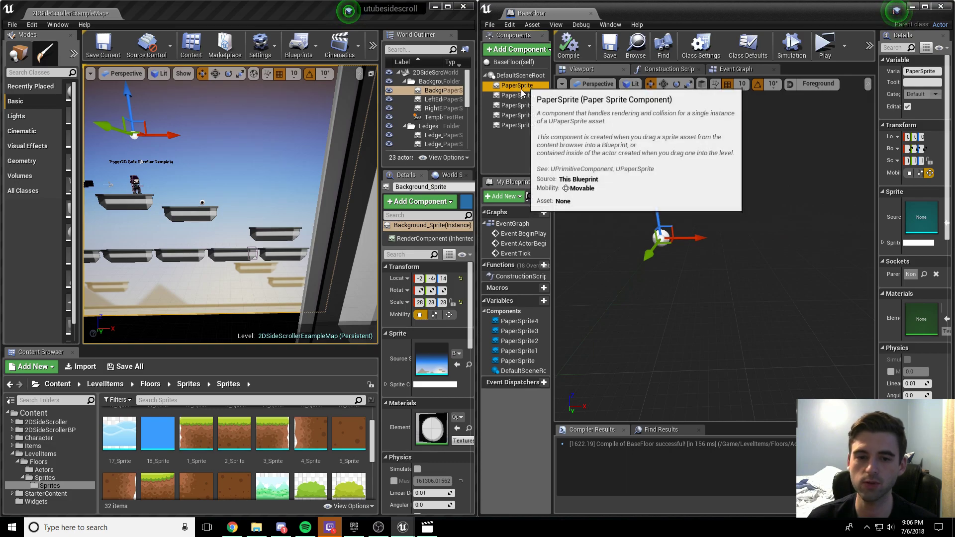
left_click_drag(196, 432, 915, 210)
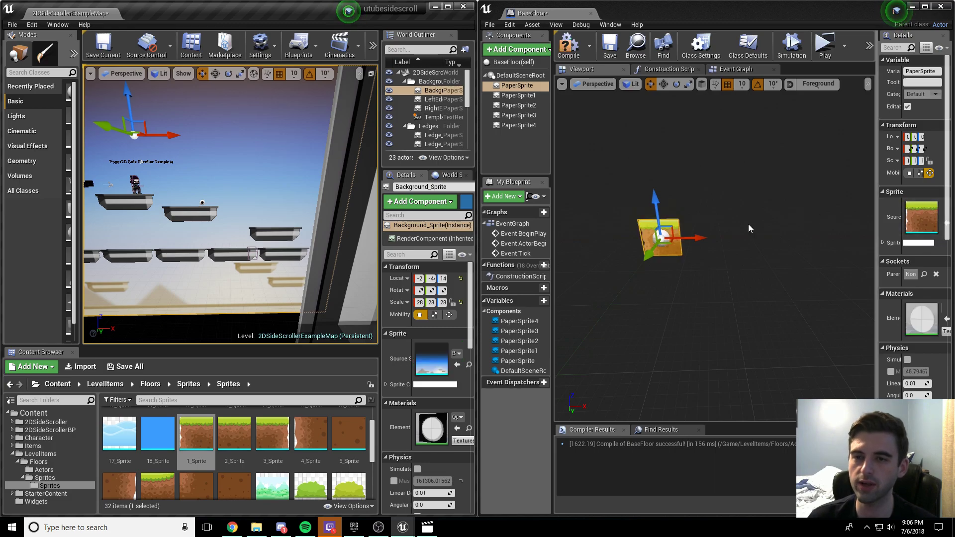
left_click(518, 95)
left_click_drag(234, 433, 912, 222)
Assign 2_Sprite as the source sprite of PaperSprite2 and PaperSprite3, and 3_Sprite as that of PaperSprite4
left_click(518, 105)
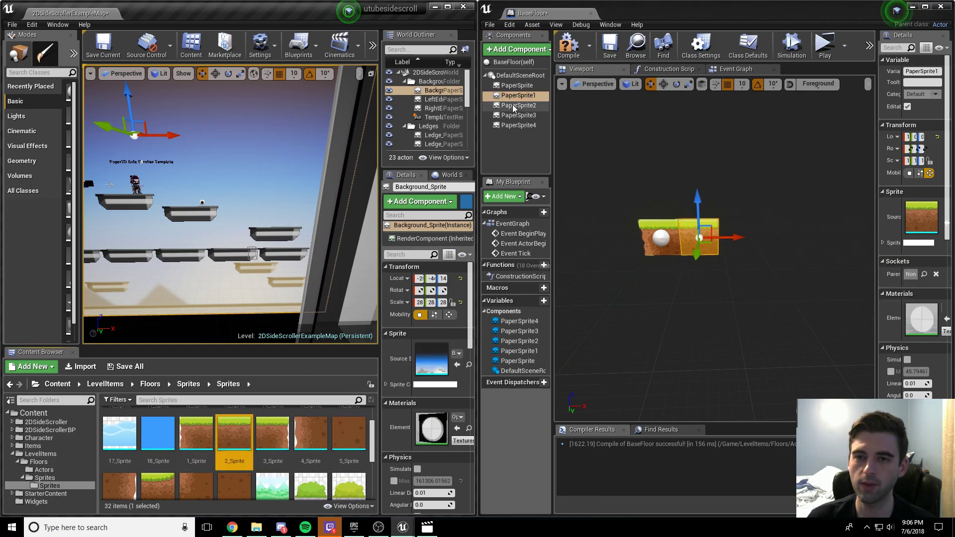
left_click_drag(234, 433, 921, 217)
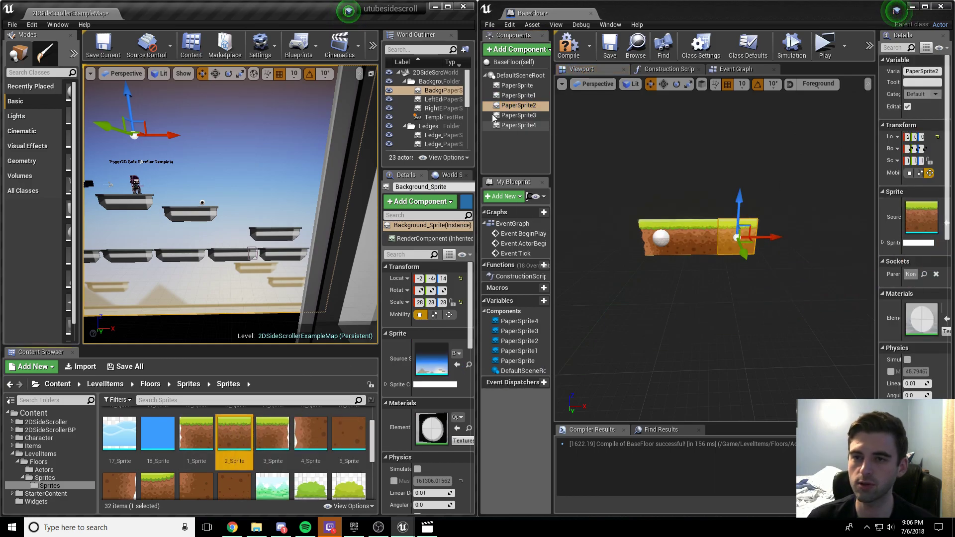
left_click(518, 115)
left_click_drag(234, 433, 920, 219)
left_click(504, 126)
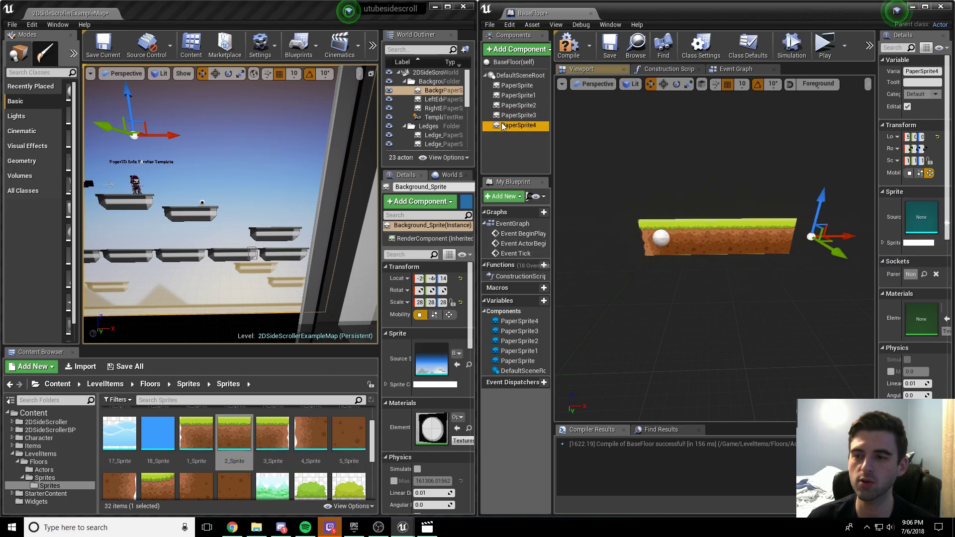
left_click_drag(272, 435, 934, 209)
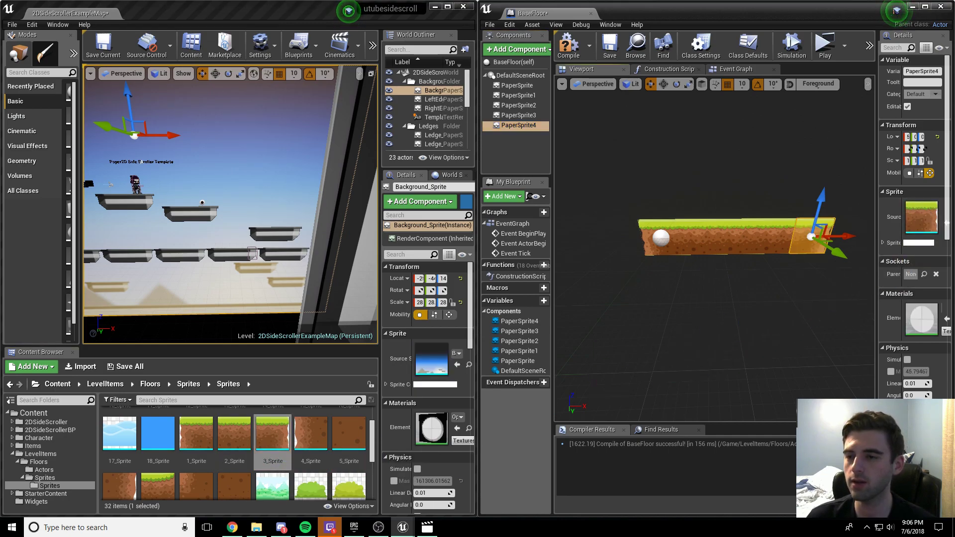
Maximize the BaseFloor Blueprint editor and examine the assembled row of five floor tiles
left_click_drag(711, 278, 672, 249)
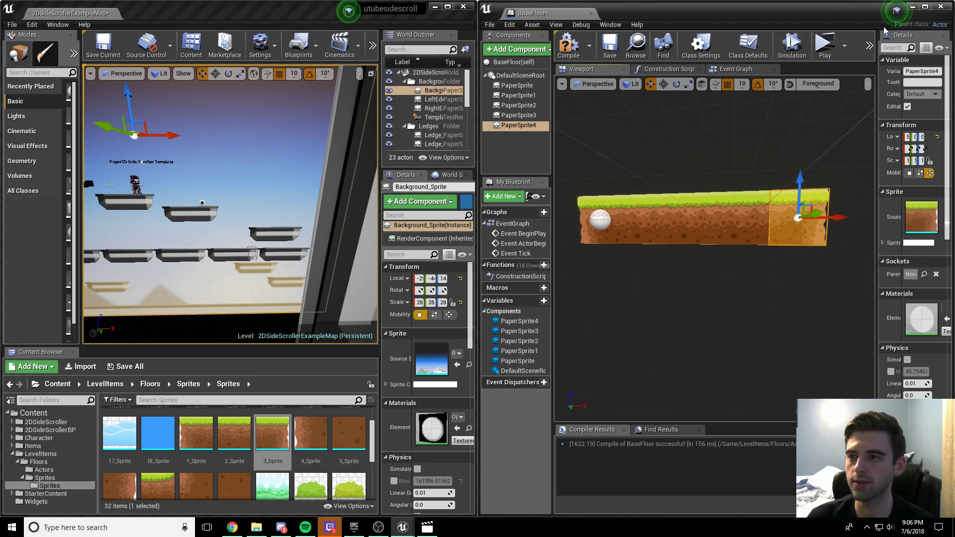
left_click(925, 7)
left_click_drag(545, 220, 539, 227)
left_click(617, 208)
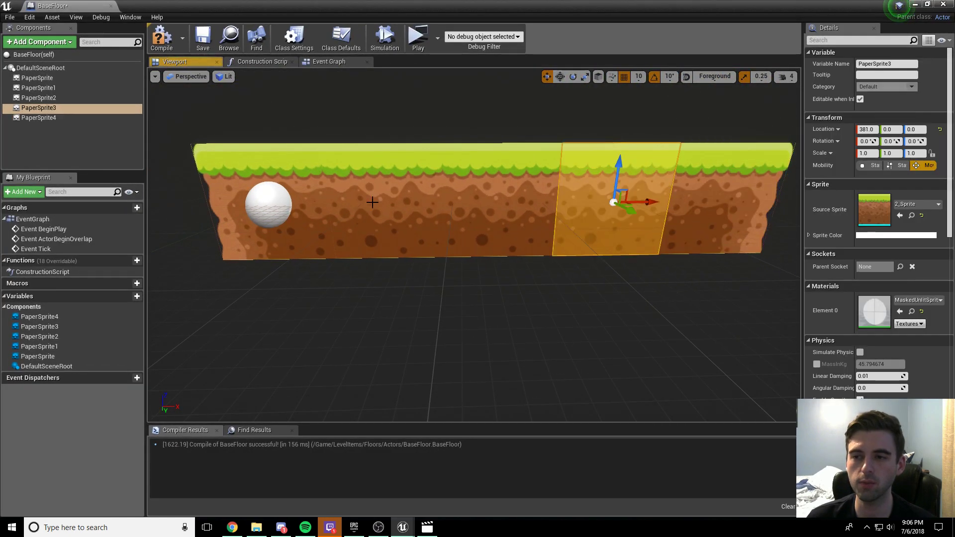
left_click(318, 229)
left_click(382, 209)
left_click(503, 197)
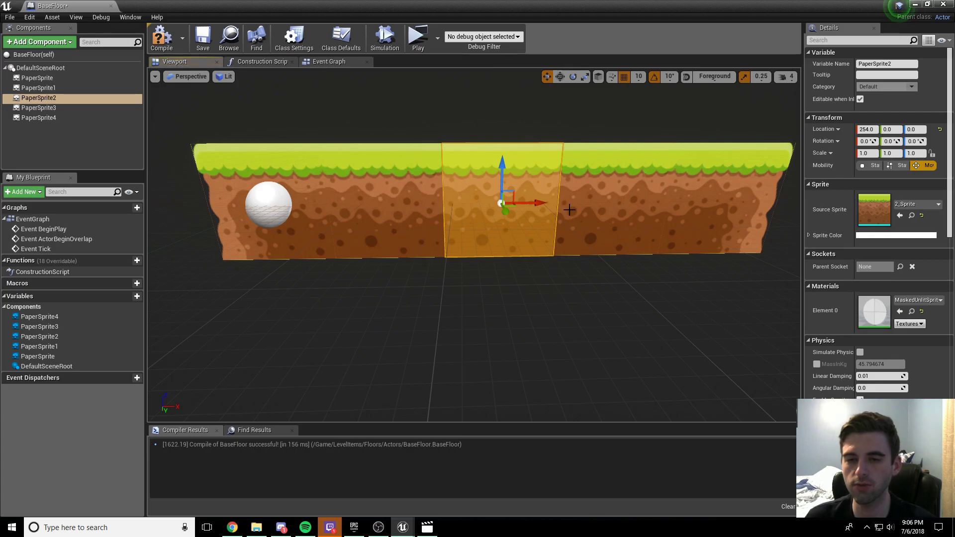
scroll(569, 210, "down", 5)
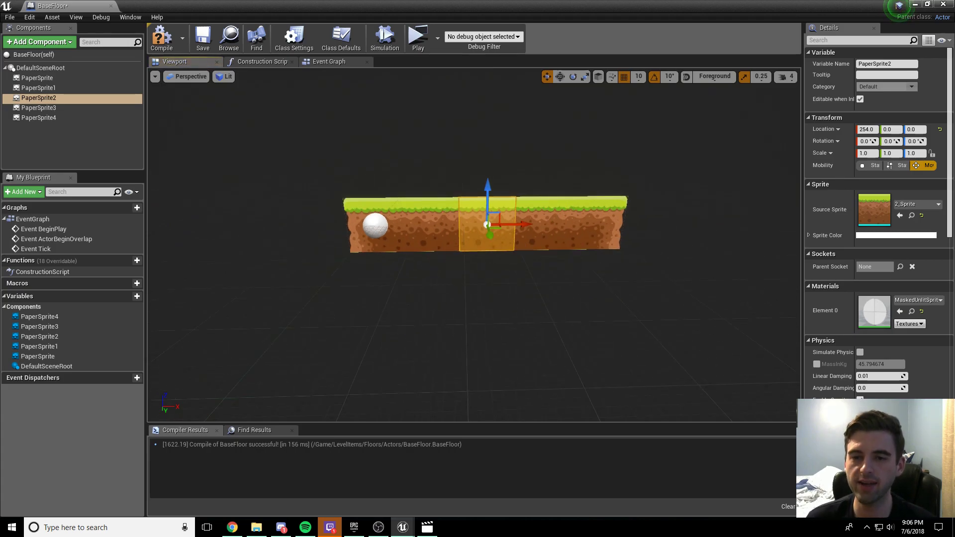
left_click_drag(373, 240, 373, 240)
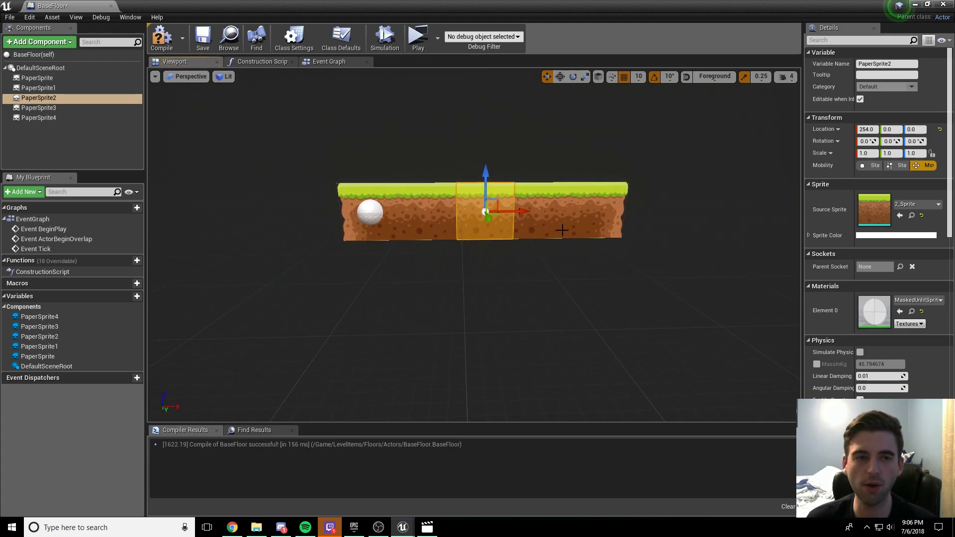
Duplicate each of the five floor tile components, PaperSprite through PaperSprite4, in place
left_click(53, 78)
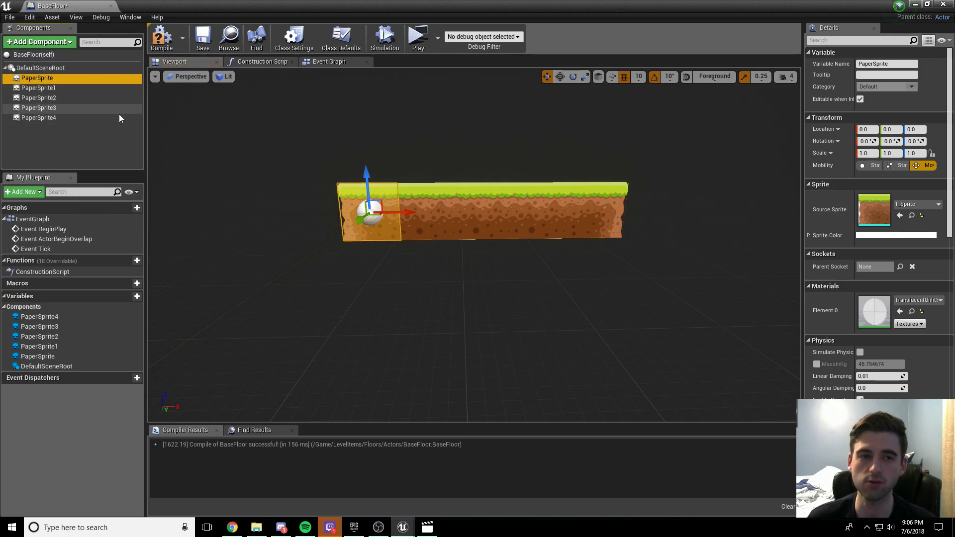
key("ctrl+w")
left_click(64, 88)
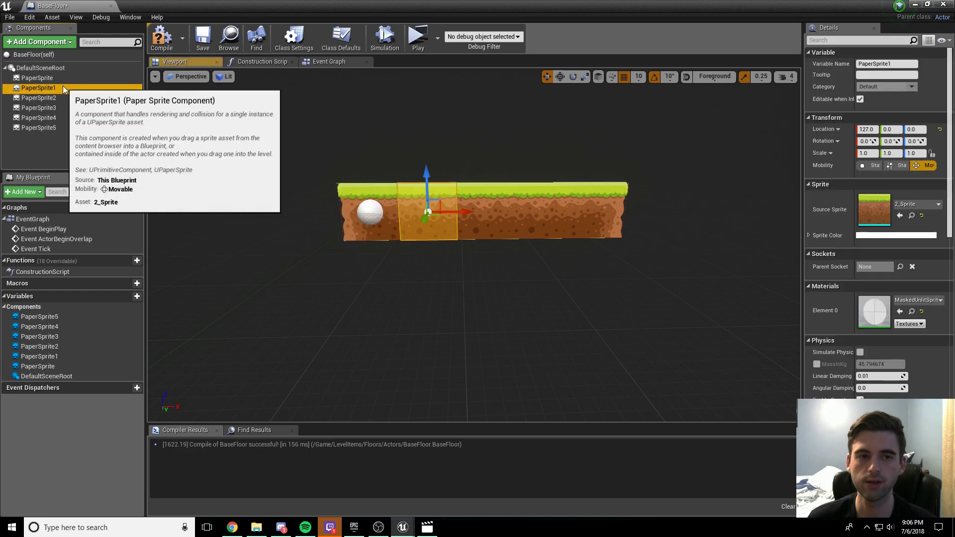
key("ctrl+w")
left_click(51, 98)
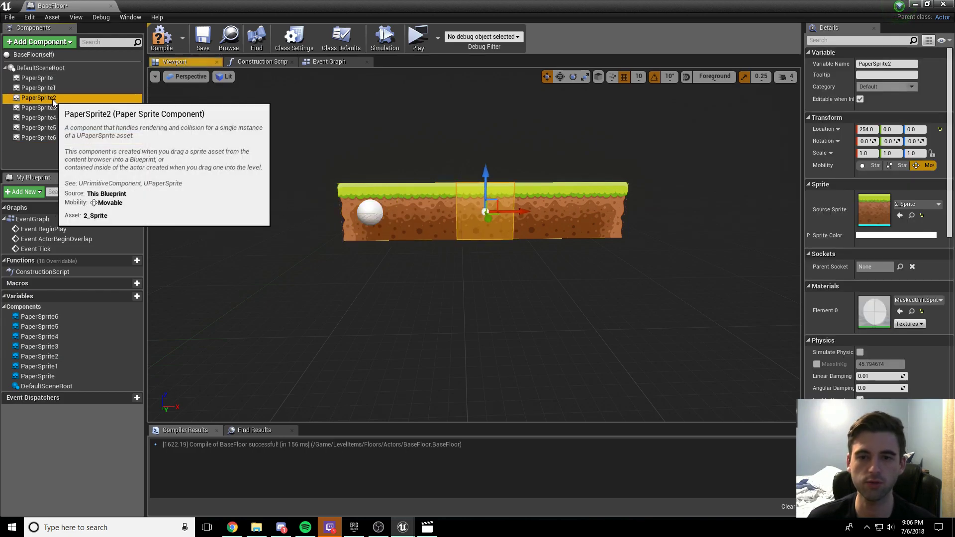
key("ctrl+w")
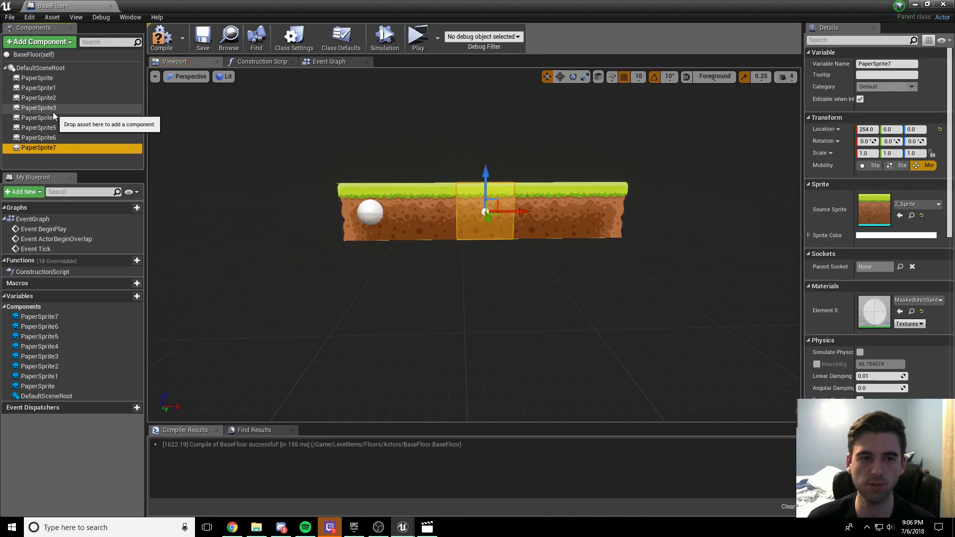
left_click(53, 109)
key("ctrl+w")
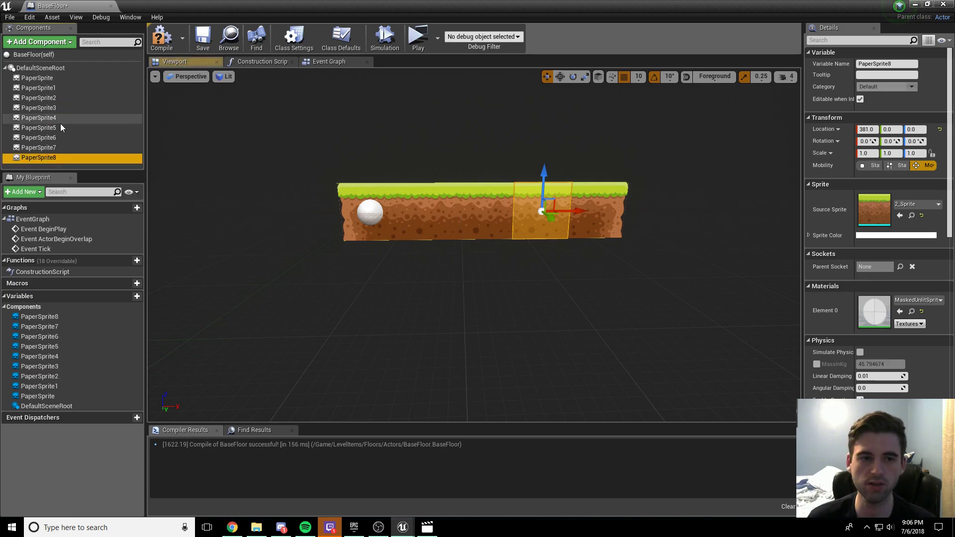
left_click(57, 117)
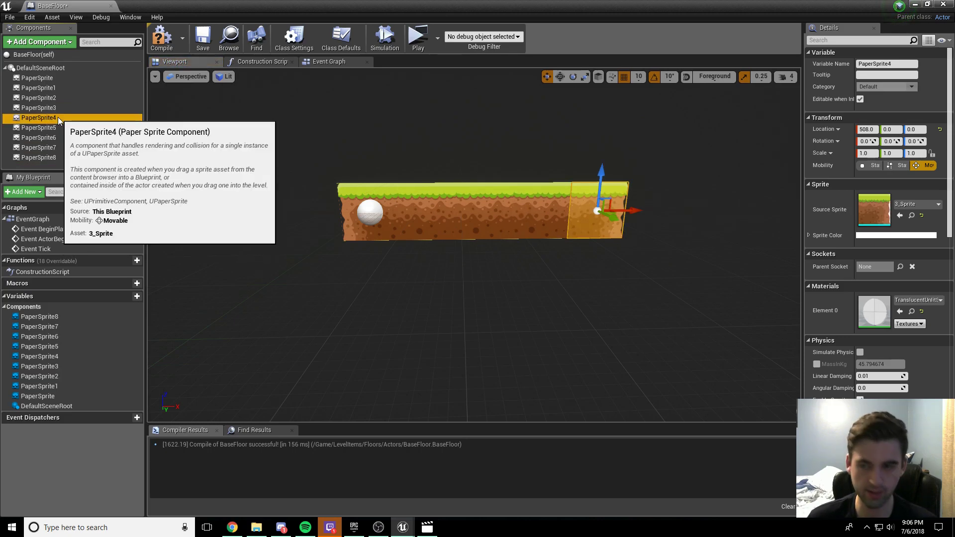
key("ctrl+w")
Lower PaperSprite5 and PaperSprite6 beneath the top row by setting their Z location to -127
left_click(65, 127)
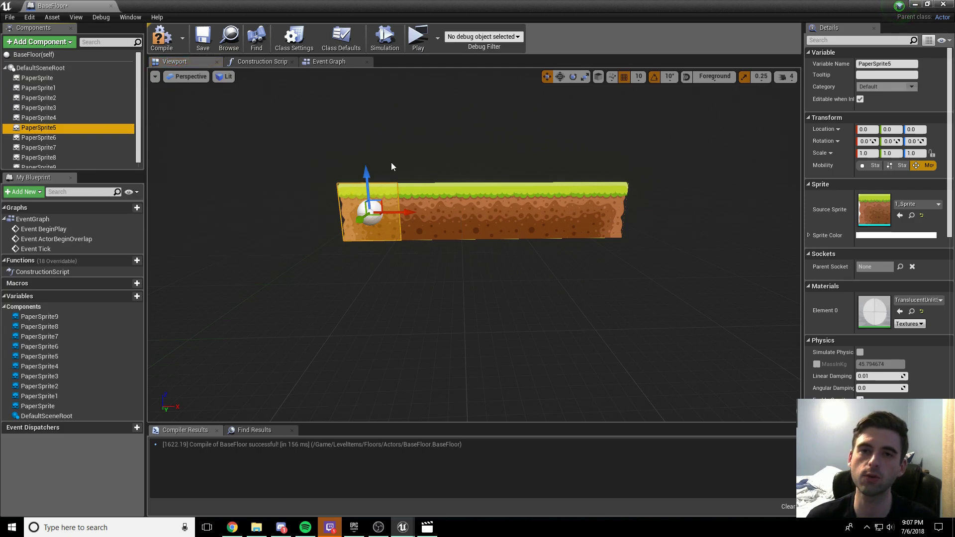
left_click(913, 129)
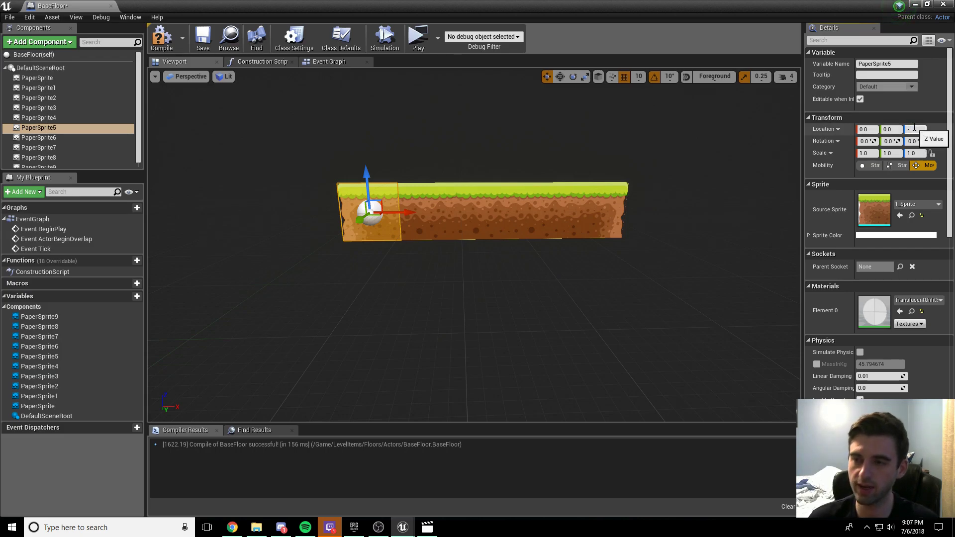
key("Return")
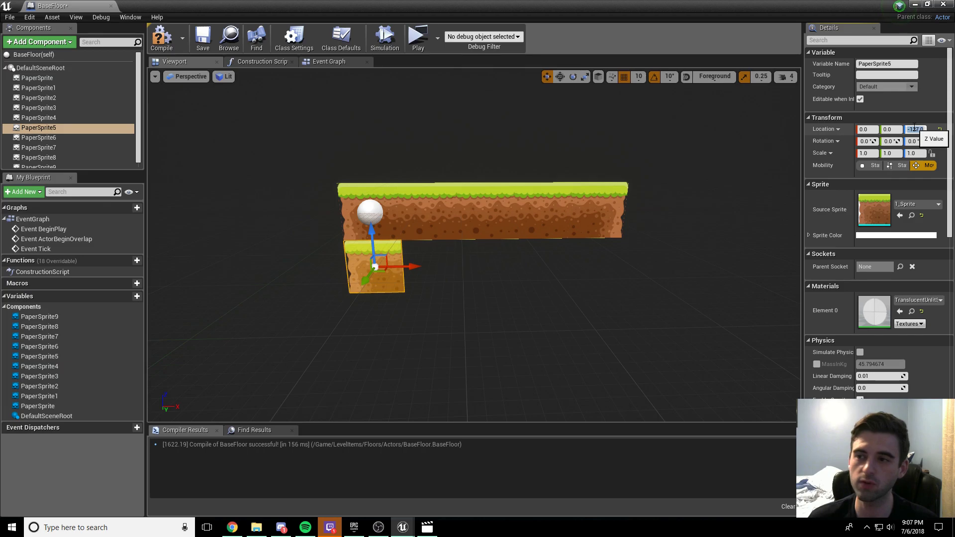
left_click(78, 139)
left_click(921, 129)
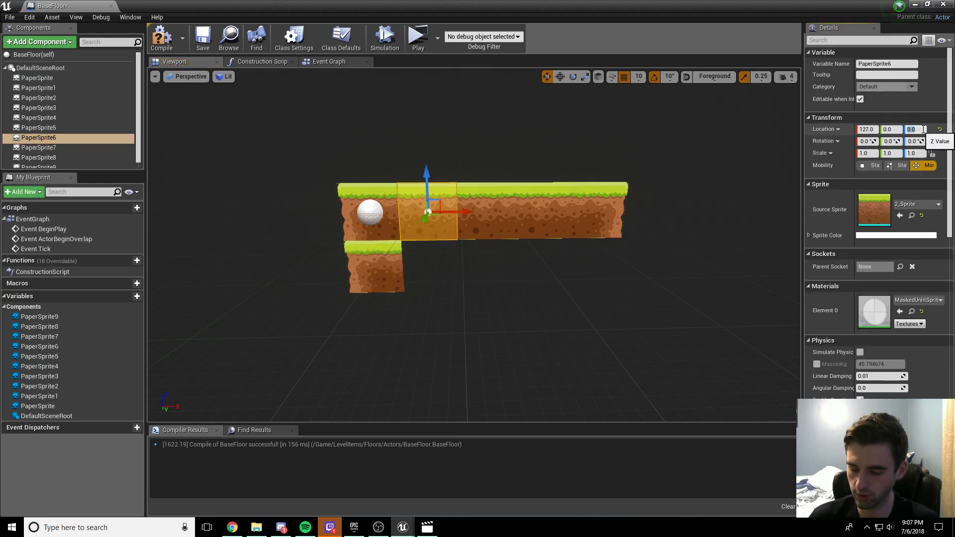
type("-127")
key("Return")
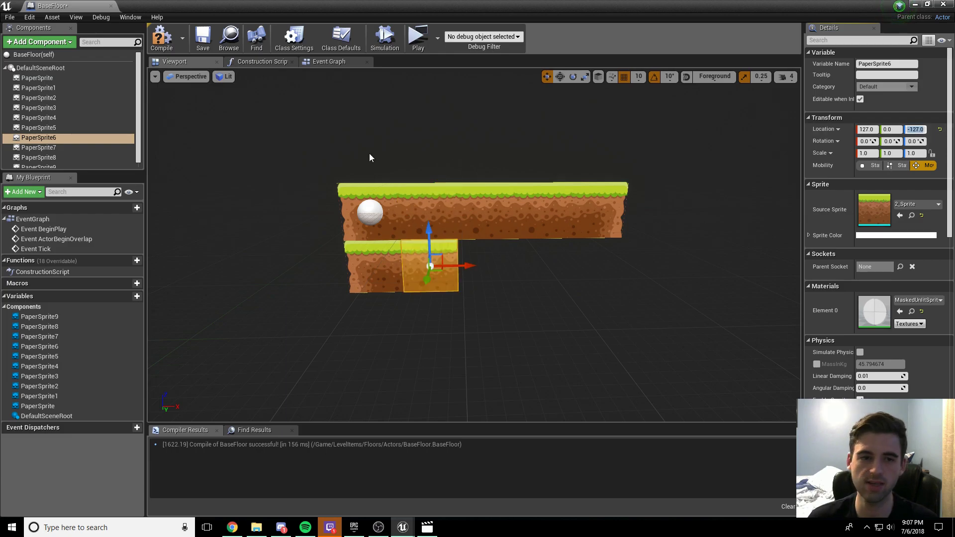
Set the Z location of PaperSprite7 and PaperSprite8 to -127
left_click(61, 149)
left_click(909, 131)
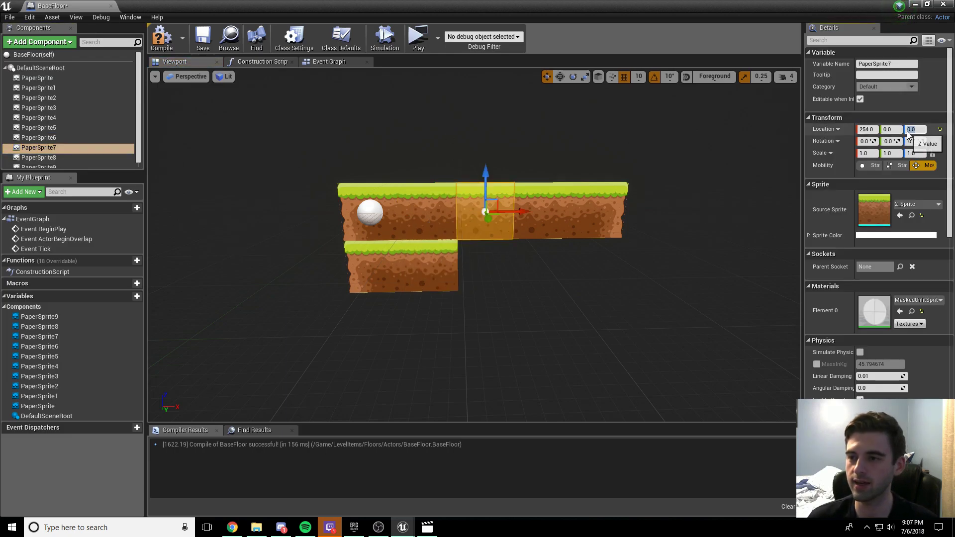
type("-127")
key("Return")
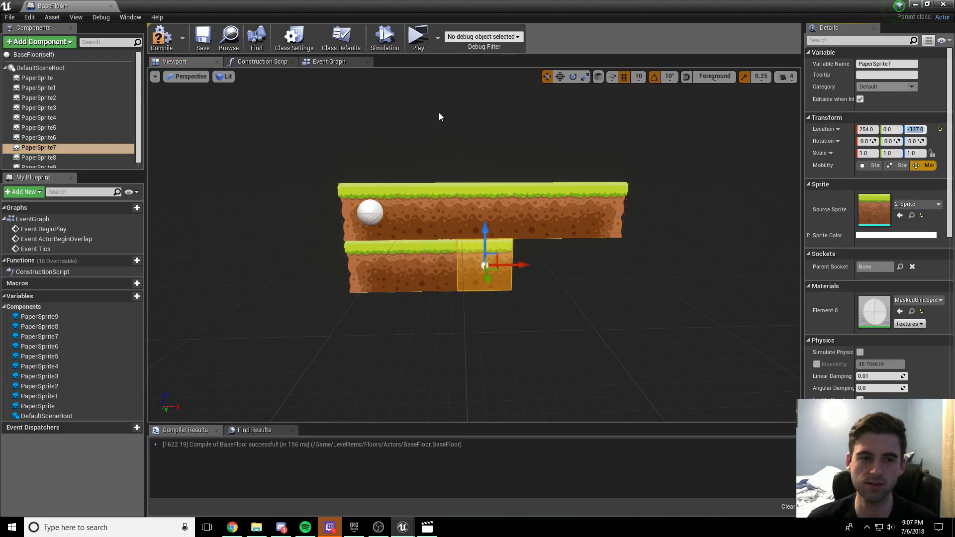
left_click(38, 157)
left_click(913, 130)
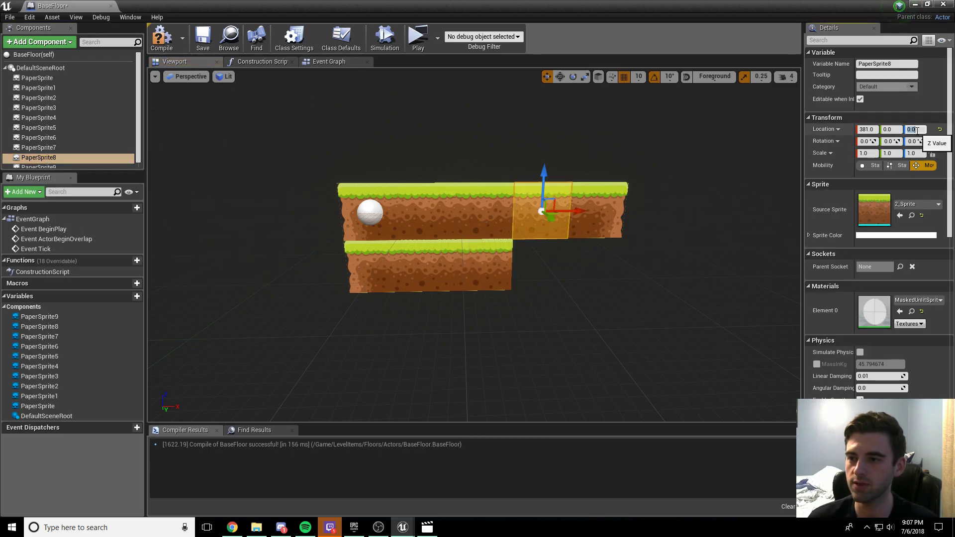
type("-127")
key("Return")
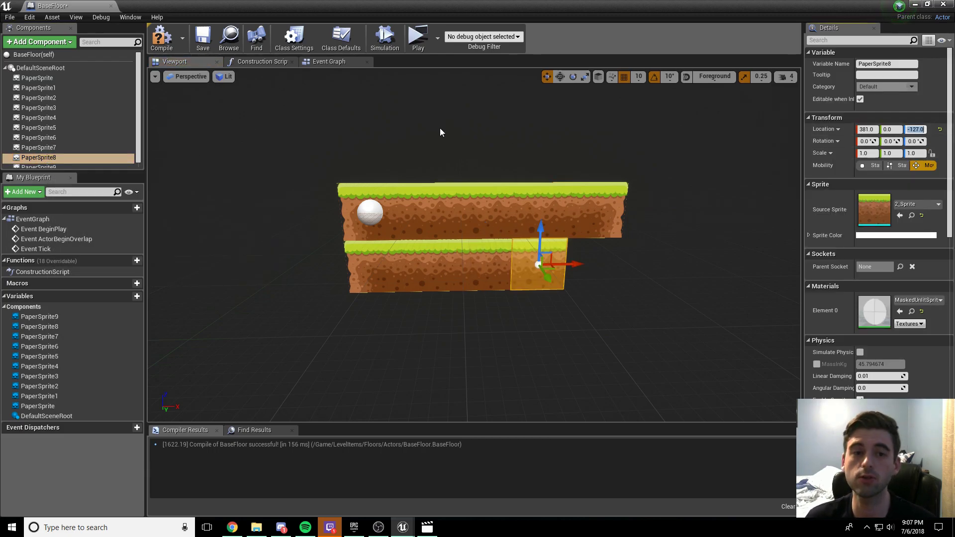
Select PaperSprite5 through PaperSprite9 together and set their shared Z location to -127
left_click(50, 128)
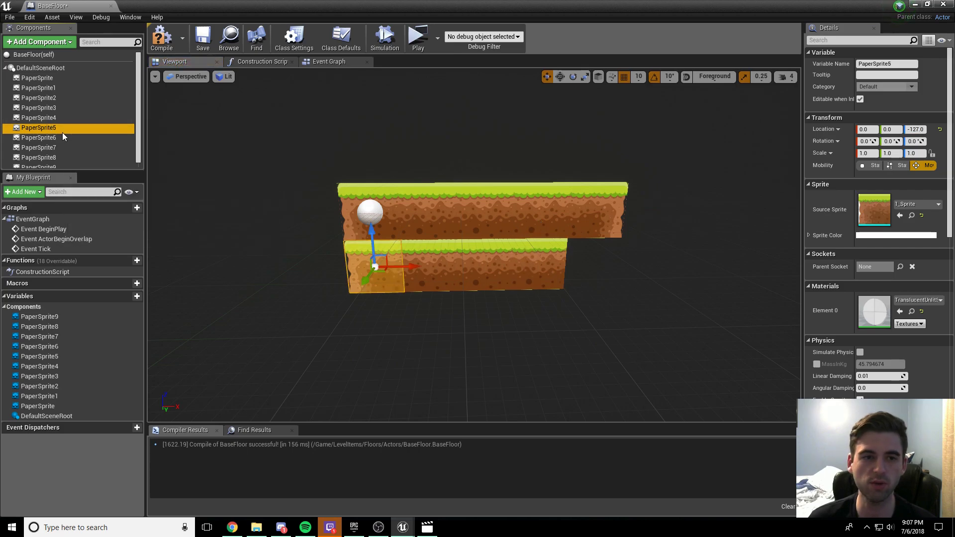
left_click(55, 147, "shift")
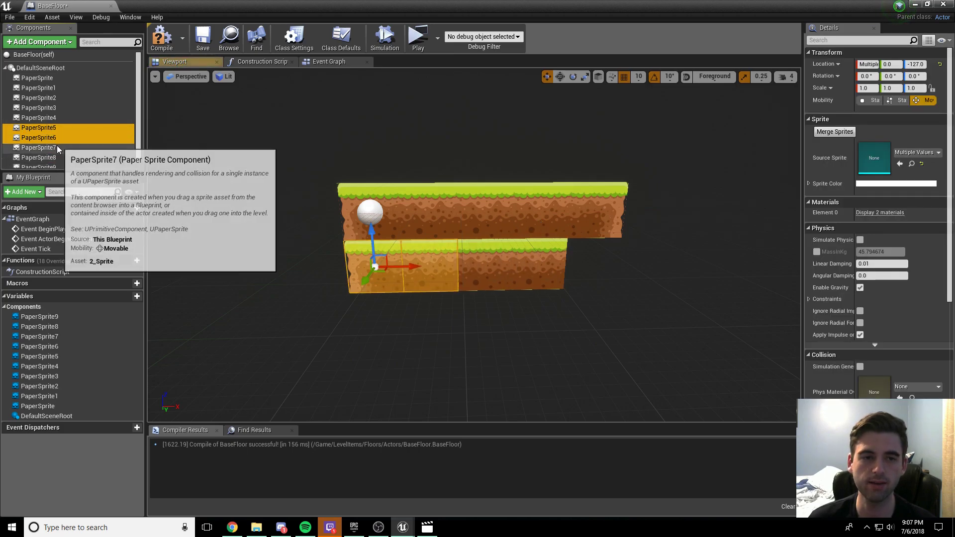
left_click(59, 157, "shift")
left_click(59, 167, "shift")
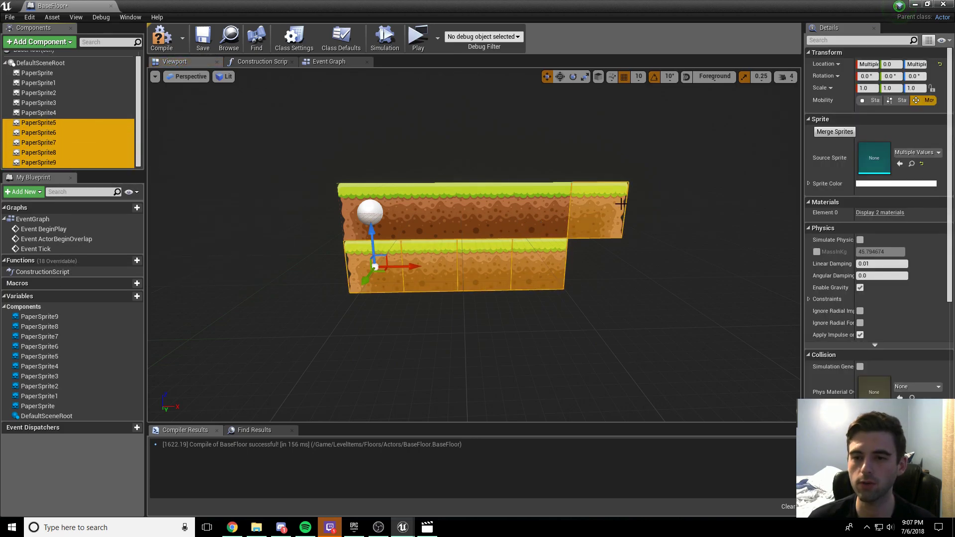
left_click(917, 65)
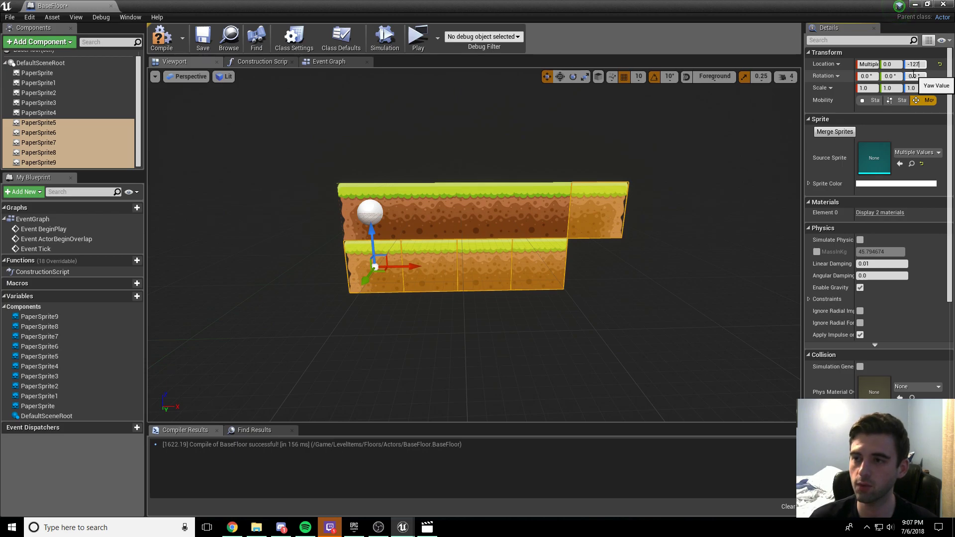
key("Return")
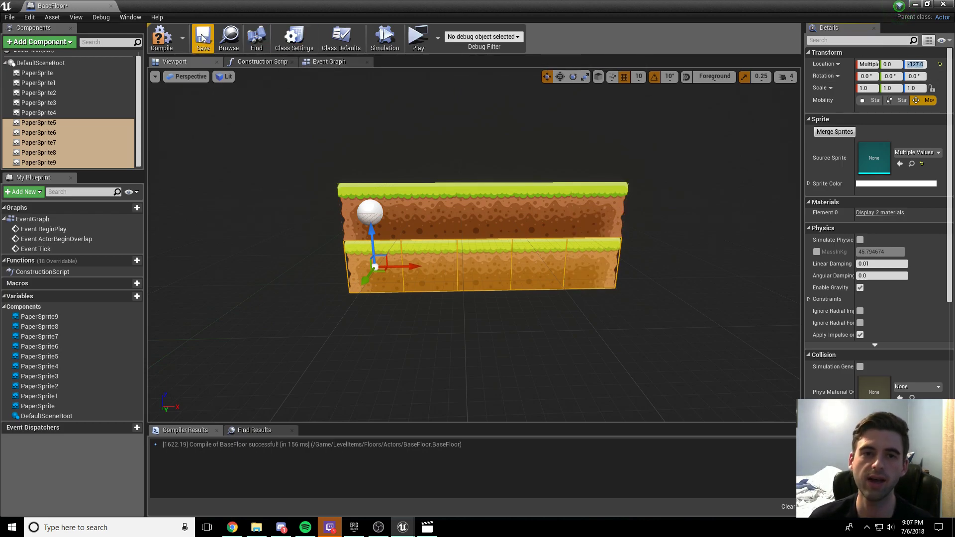
Compile and save the BaseFloor Blueprint, and place its editor beside the level editor
left_click(162, 37)
left_click(203, 40)
key("super+Right")
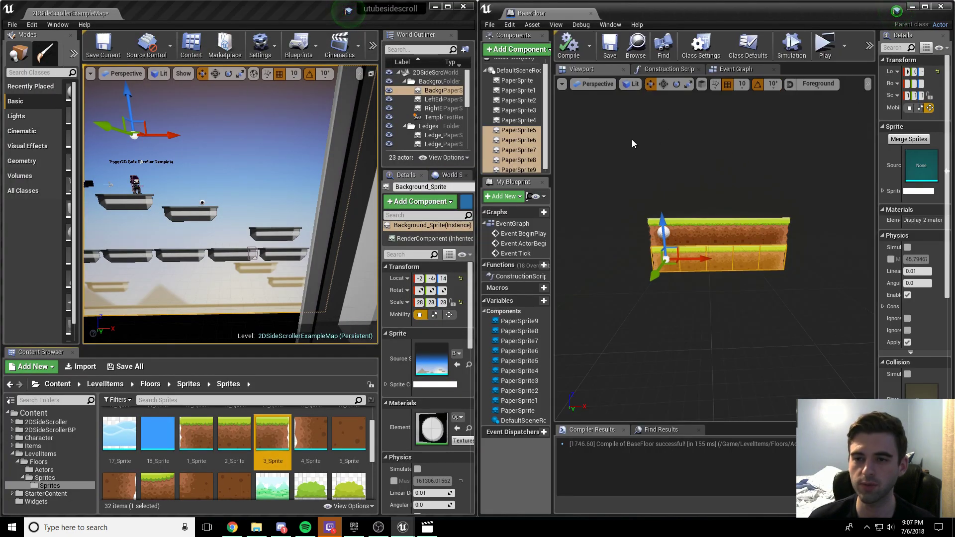
Assign 4_Sprite as the source sprite of PaperSprite5, and 5_Sprite as that of PaperSprite6, PaperSprite7 and PaperSprite8
left_click(518, 130)
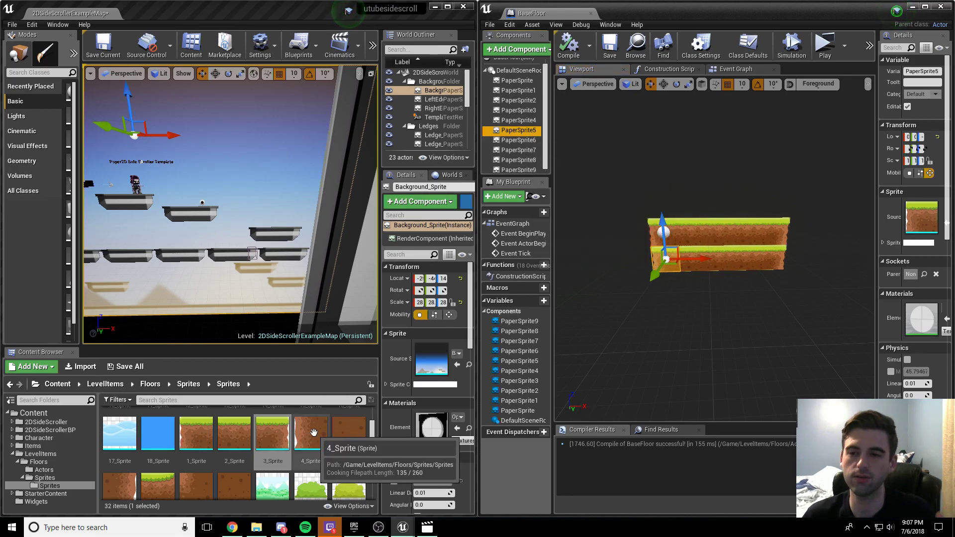
left_click_drag(313, 435, 915, 228)
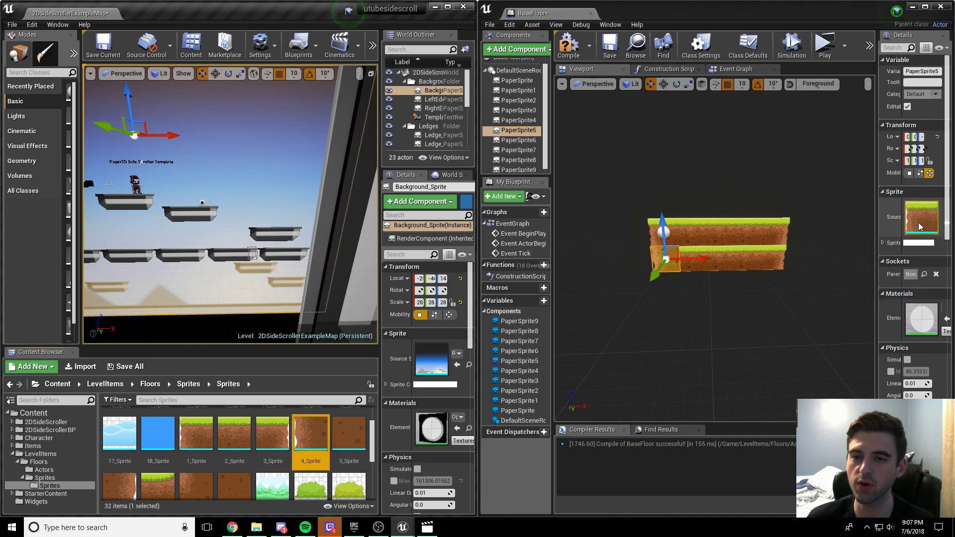
left_click(518, 140)
left_click(527, 158, "shift")
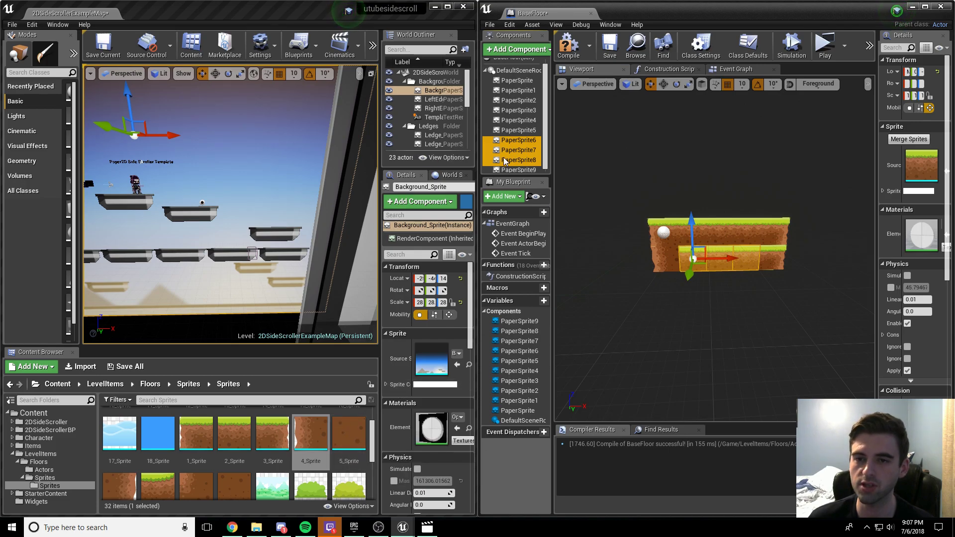
left_click_drag(365, 442, 923, 171)
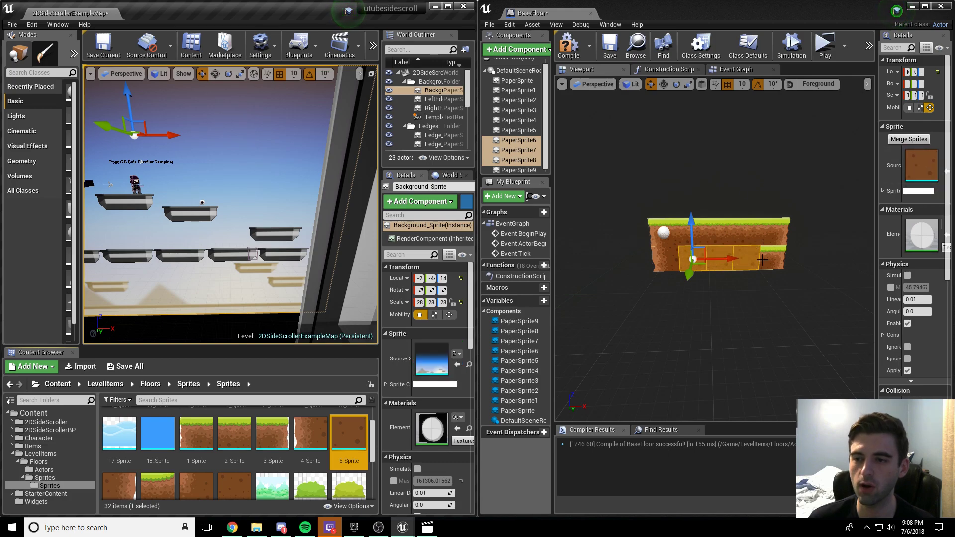
Assign 6_Sprite as the source sprite of PaperSprite9, and compile and save the BaseFloor Blueprint
left_click(517, 170)
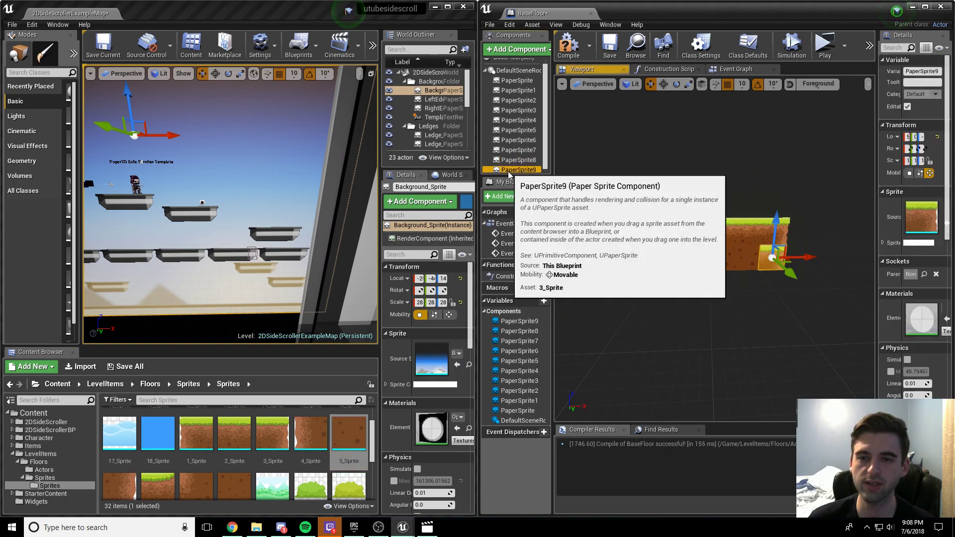
scroll(233, 433, "down", 1)
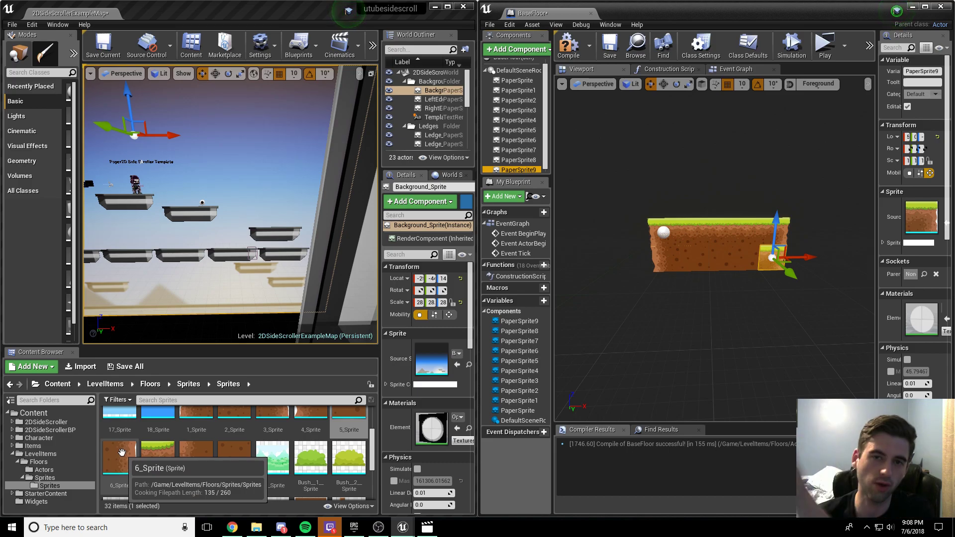
left_click_drag(122, 453, 921, 216)
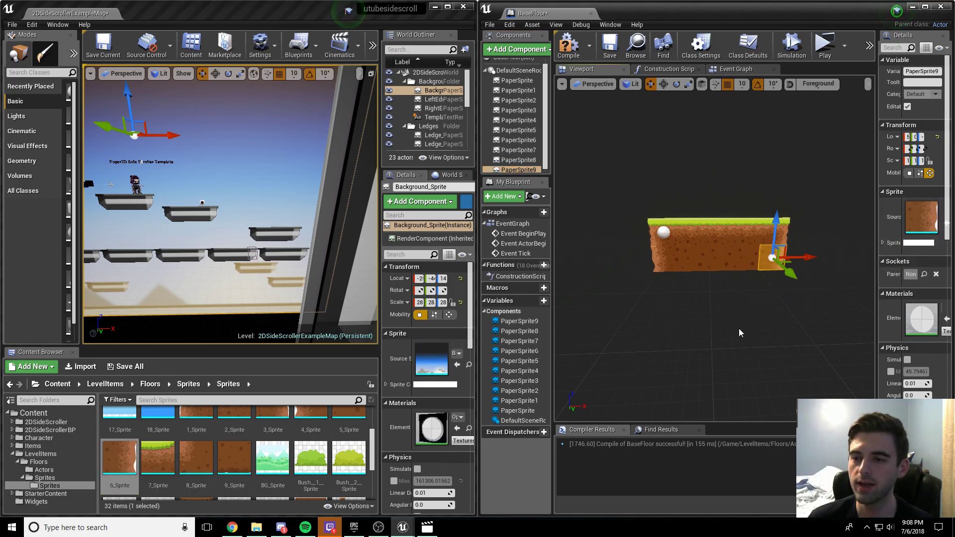
scroll(731, 293, "up", 3)
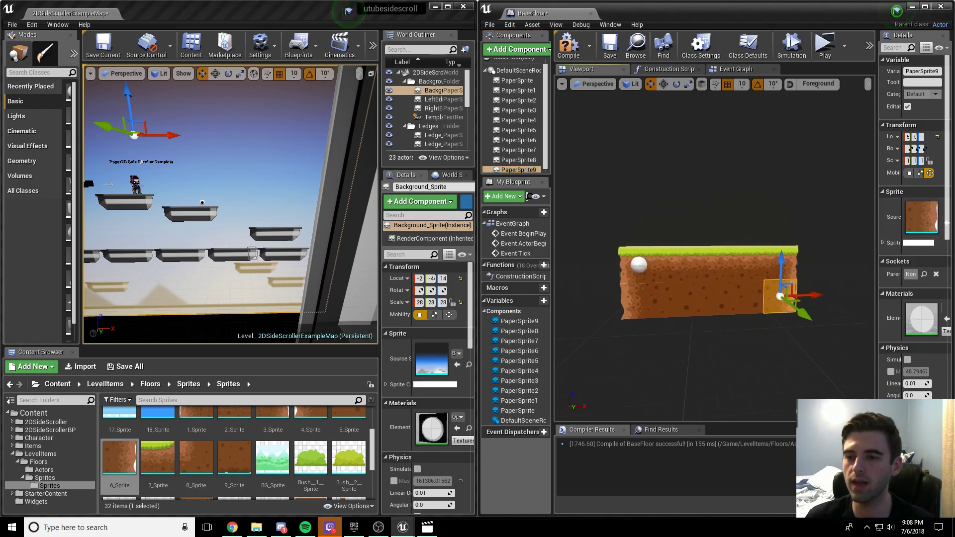
left_click(577, 57)
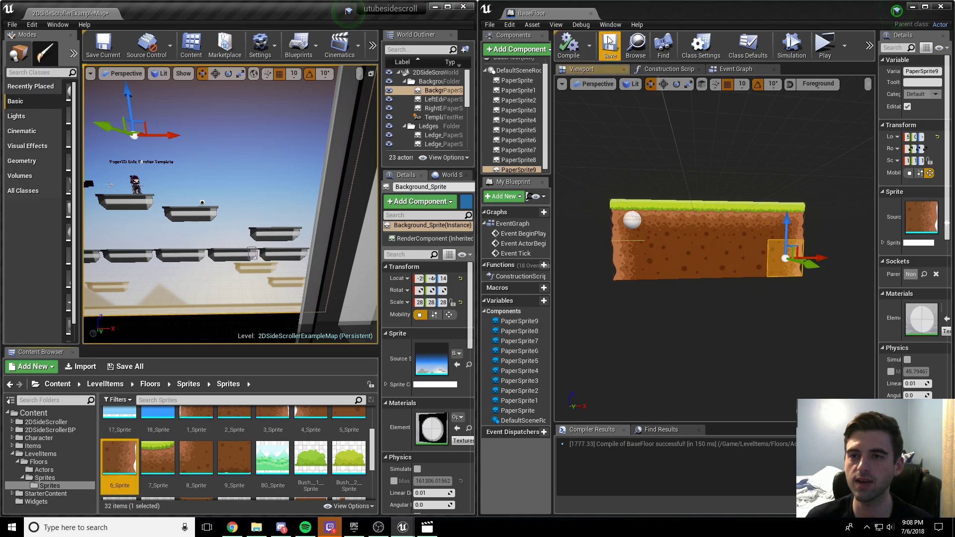